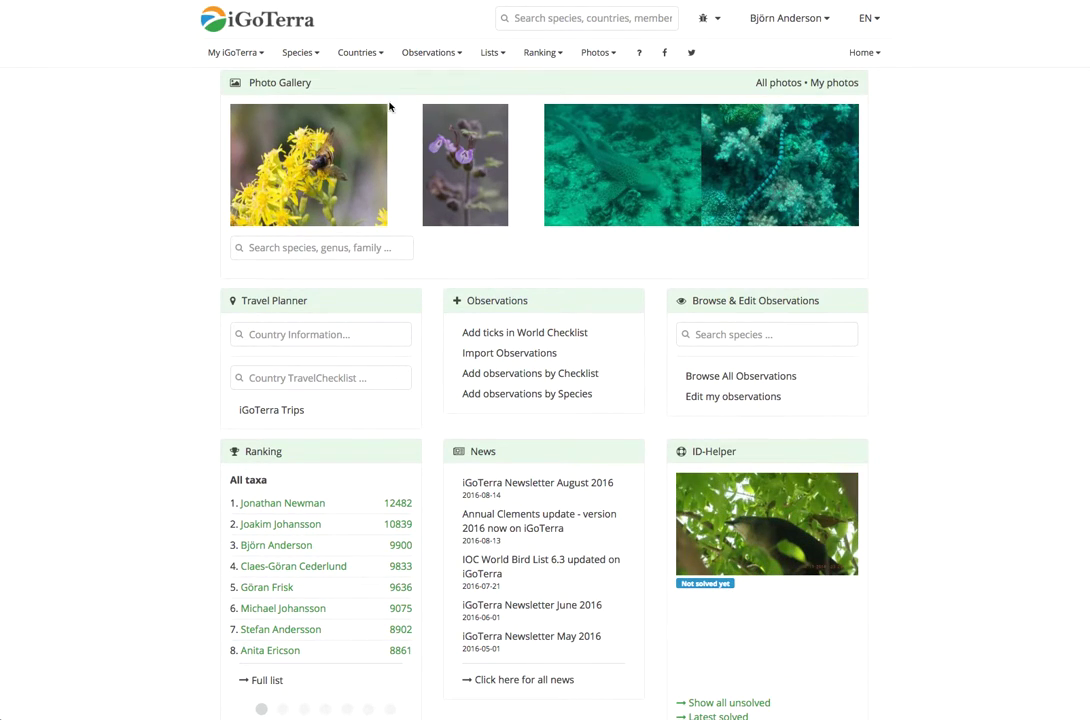
Step: Open the Add observations by Species form from the Observations menu
{"action": "mouse_move", "coordinate": [422, 58]}
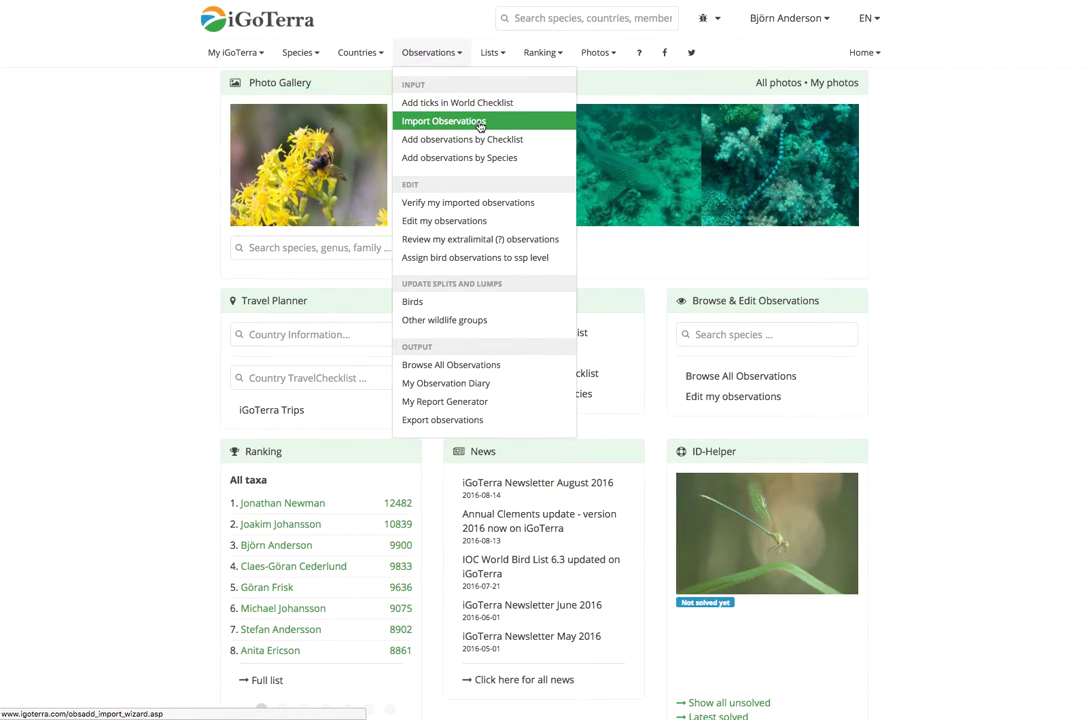
{"action": "left_click", "coordinate": [478, 159]}
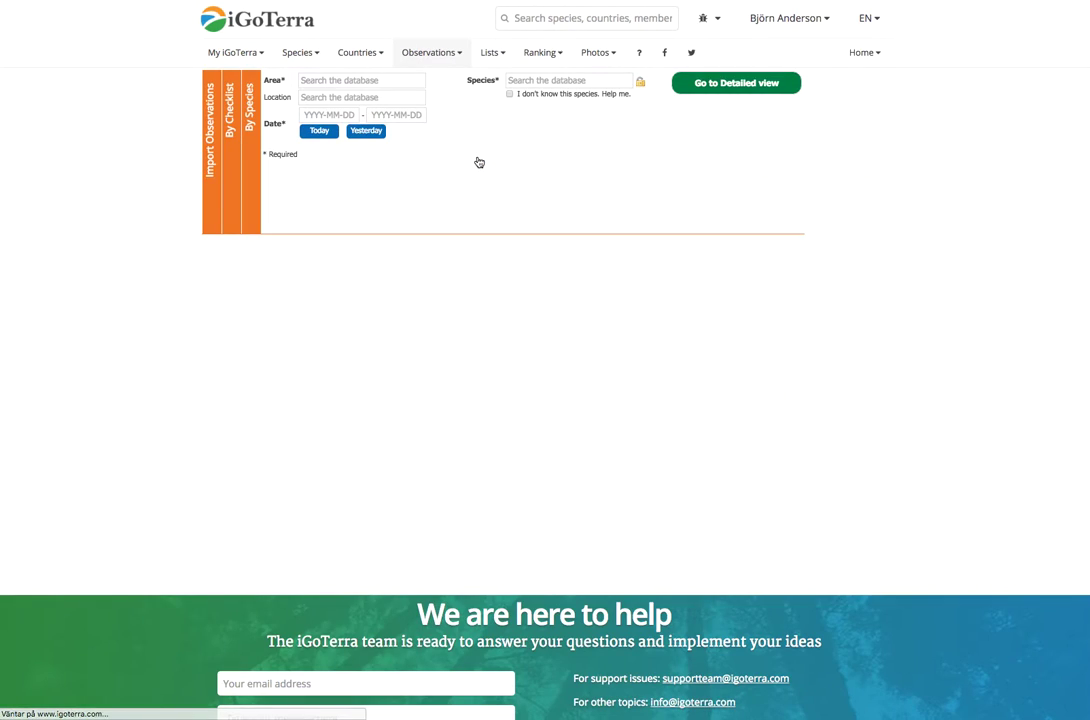
Step: Set the area to Arizona, then change it to Maricopa (az), and zoom the map toward Phoenix
{"action": "left_click", "coordinate": [344, 79]}
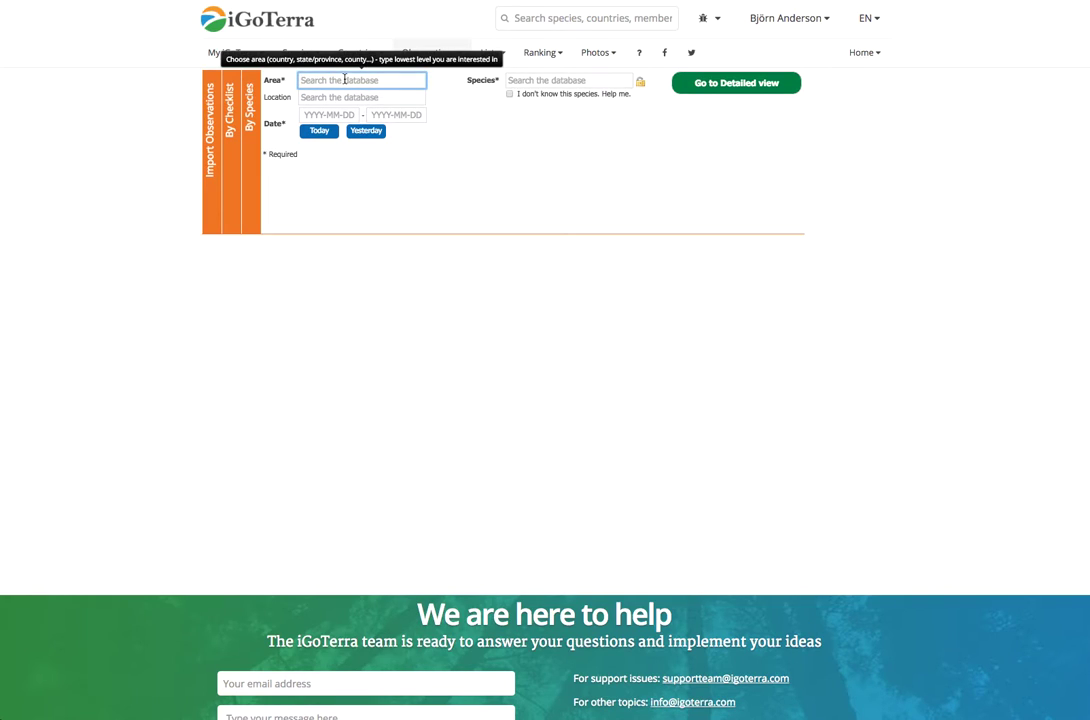
{"action": "type", "text": "arix"}
{"action": "type", "text": "z"}
{"action": "key", "text": "BackSpace"}
{"action": "key", "text": "BackSpace"}
{"action": "type", "text": "z"}
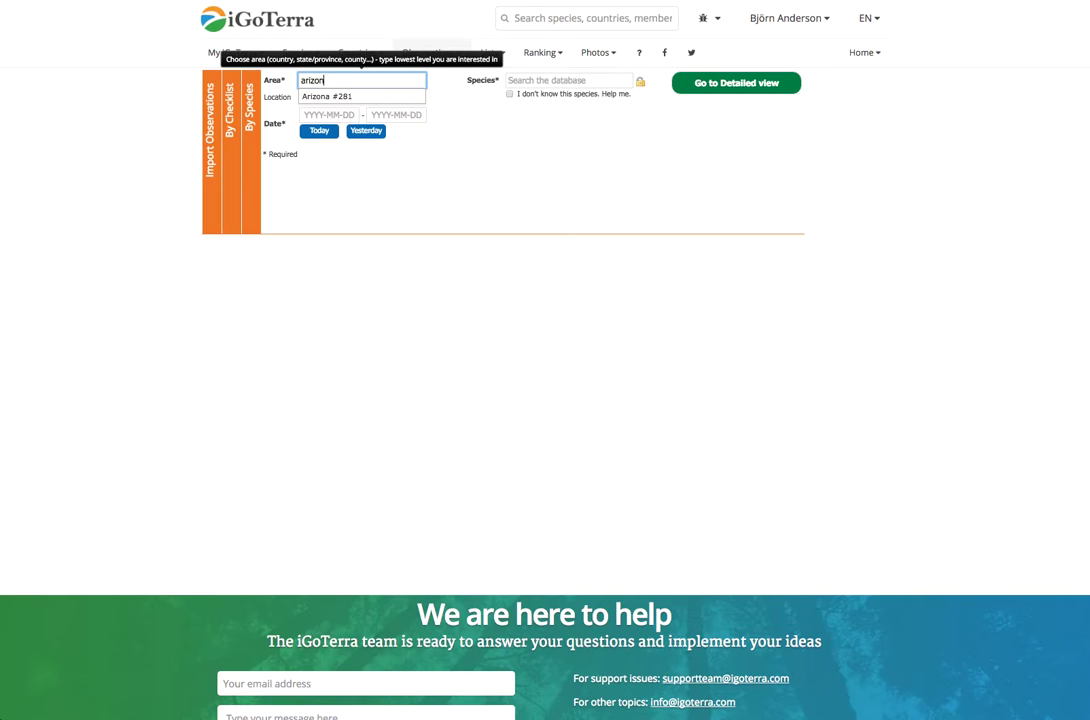
{"action": "type", "text": "on"}
{"action": "left_click", "coordinate": [302, 97]}
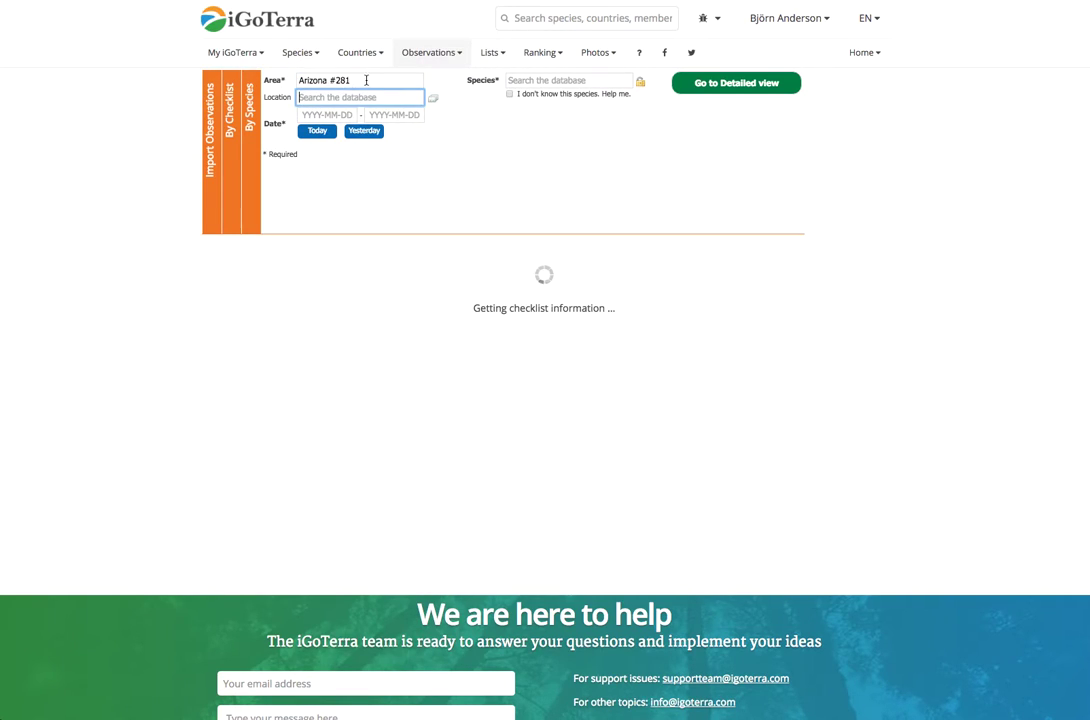
{"action": "left_click_drag", "start_coordinate": [367, 80], "coordinate": [287, 80]}
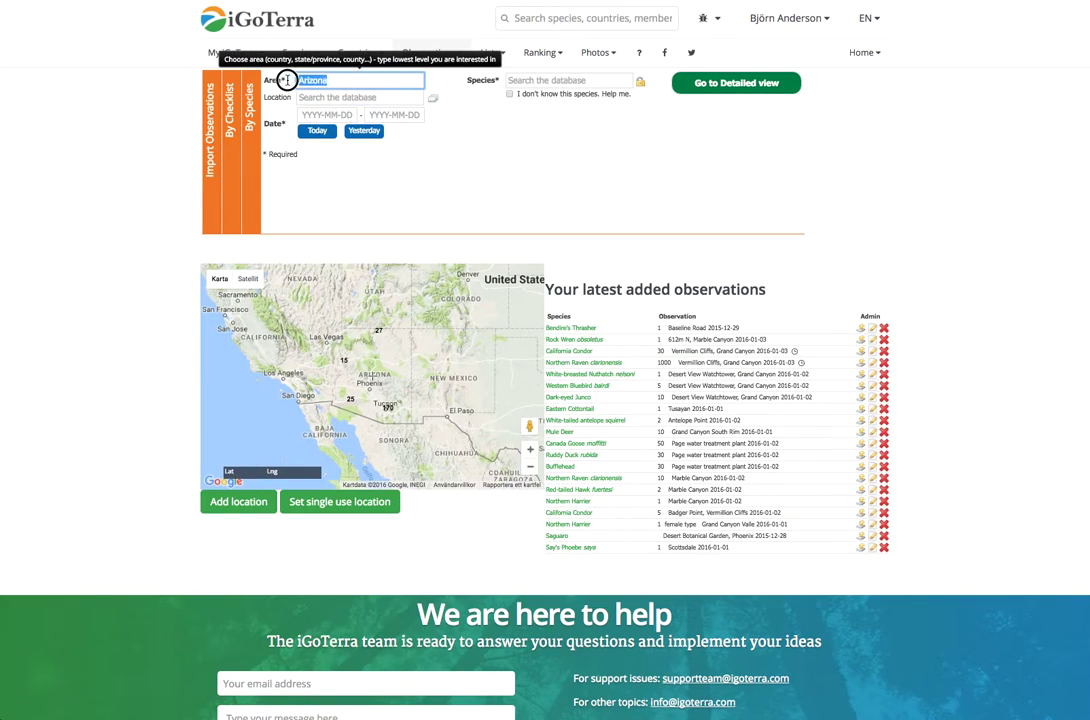
{"action": "type", "text": "maricopa"}
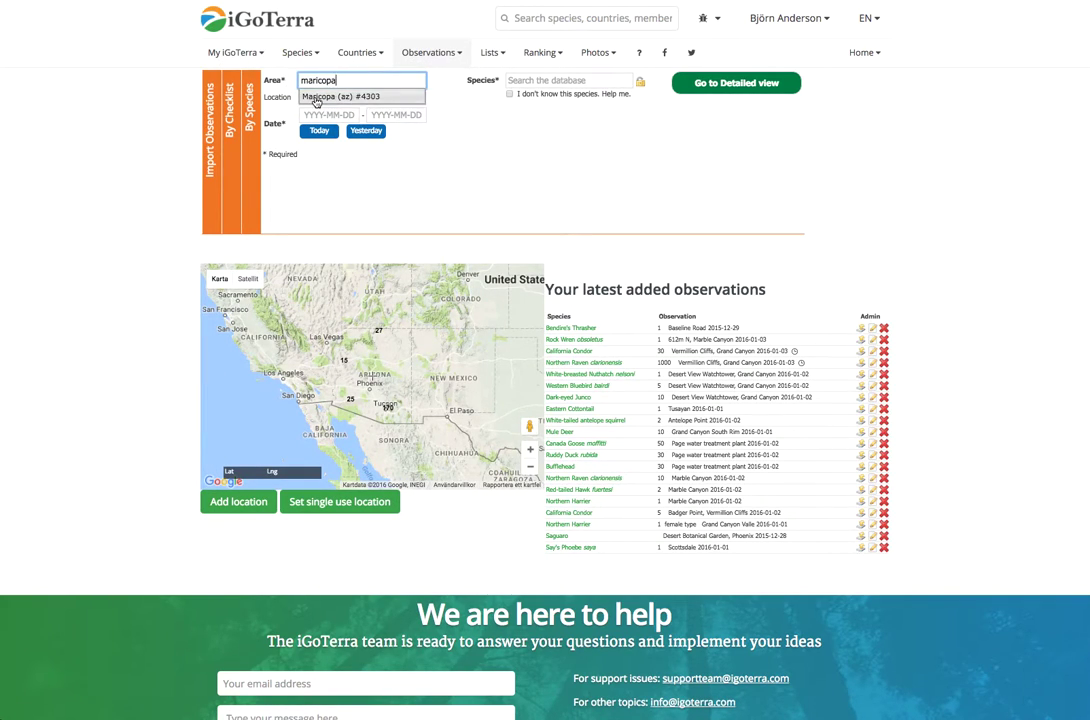
{"action": "left_click", "coordinate": [316, 97]}
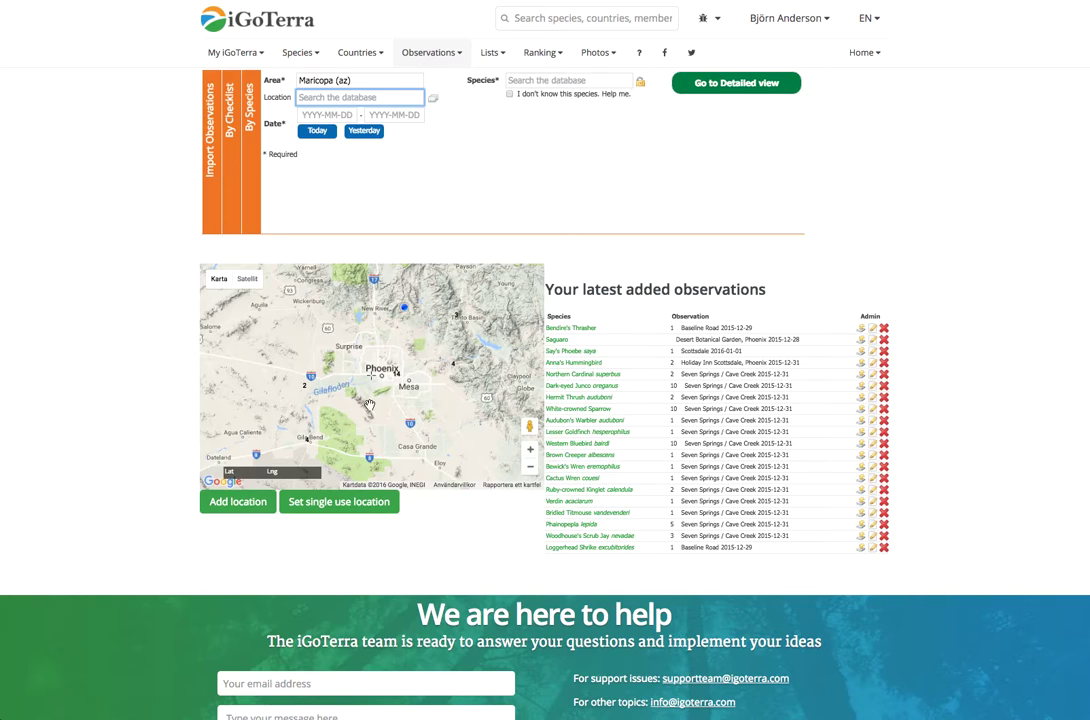
{"action": "scroll", "coordinate": [395, 395], "scroll_direction": "up", "scroll_amount": 2}
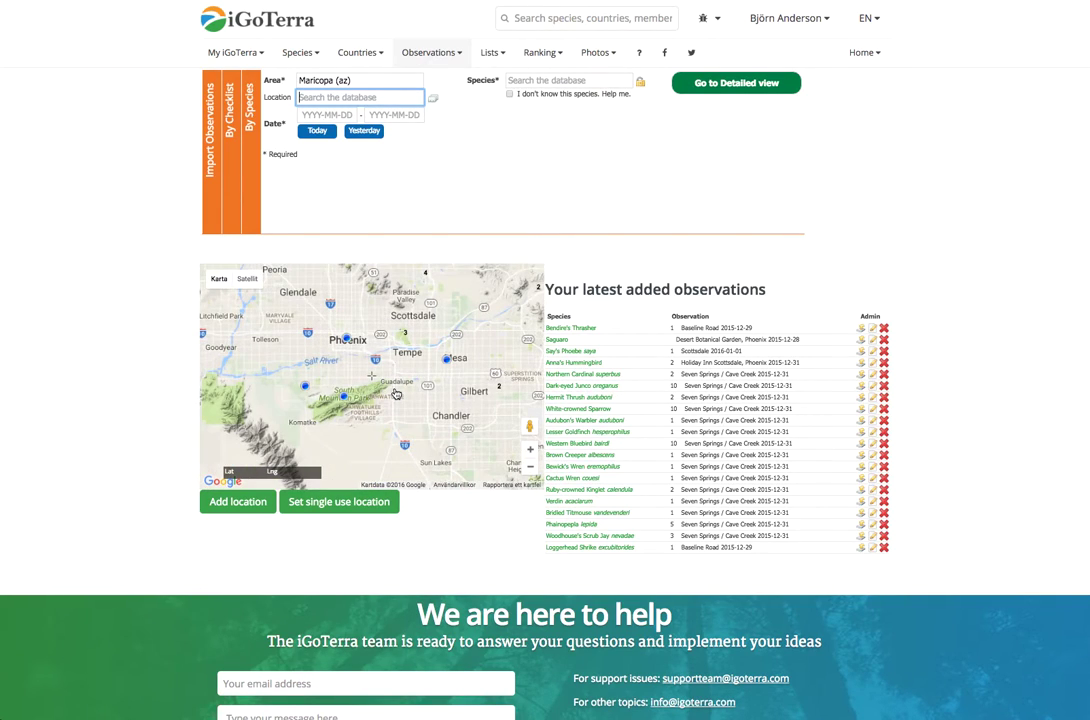
Step: Set the location to Desert Botanical Garden, Phoenix, by searching 'desert'
{"action": "left_click", "coordinate": [433, 98]}
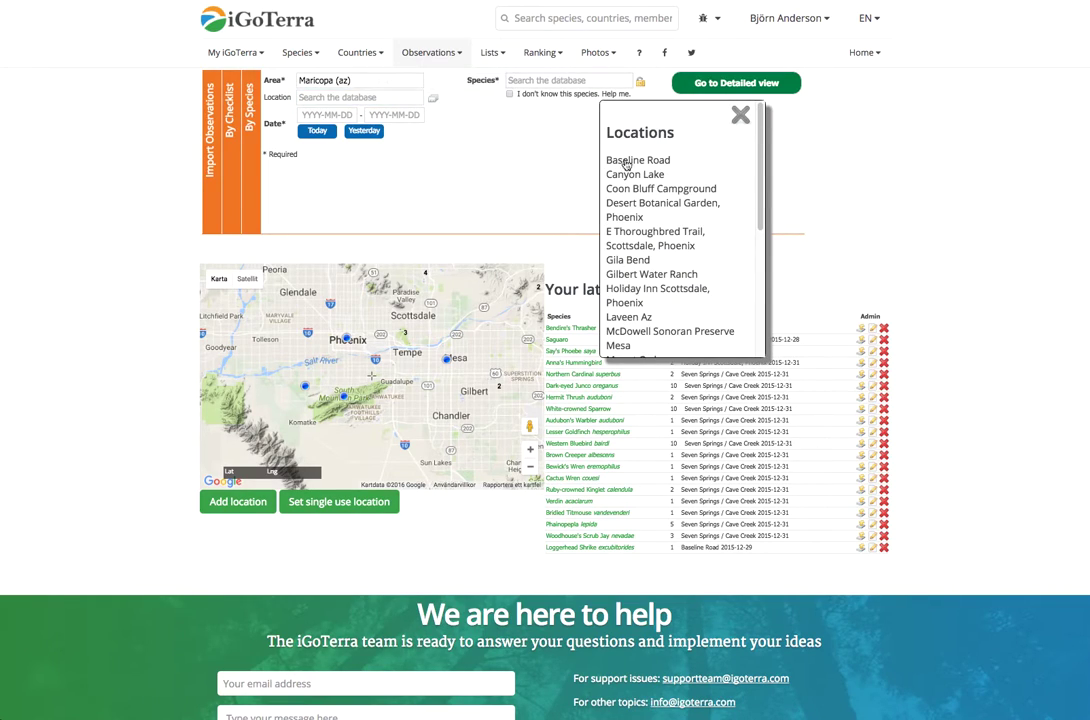
{"action": "scroll", "coordinate": [631, 282], "scroll_direction": "down", "scroll_amount": 2}
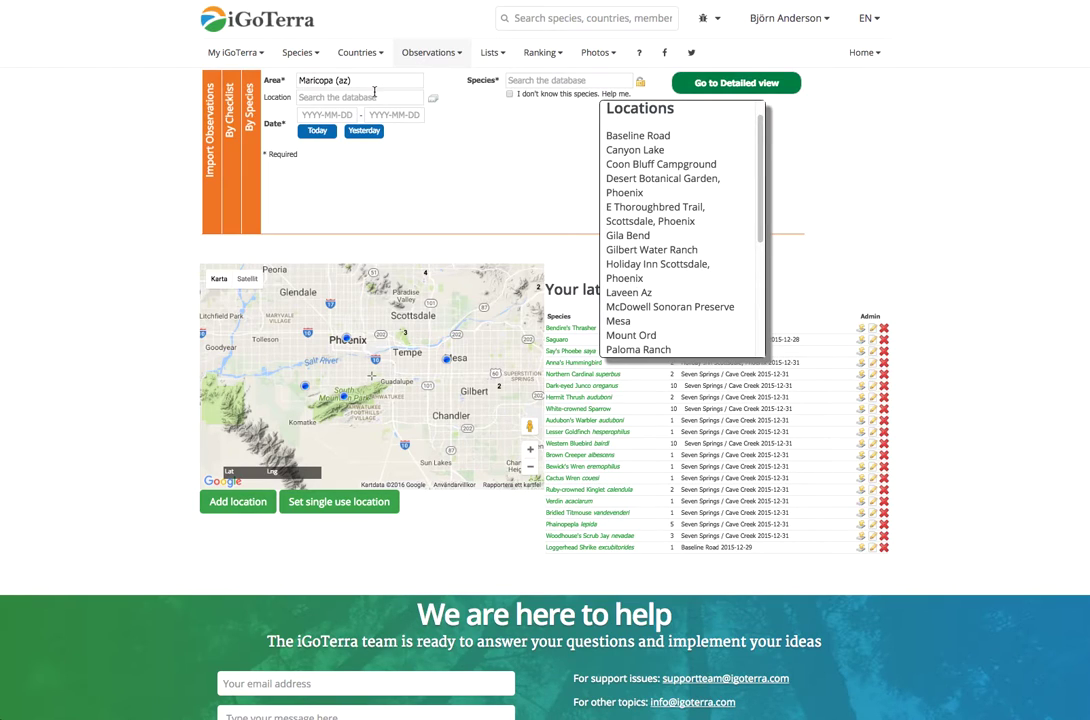
{"action": "left_click", "coordinate": [320, 96]}
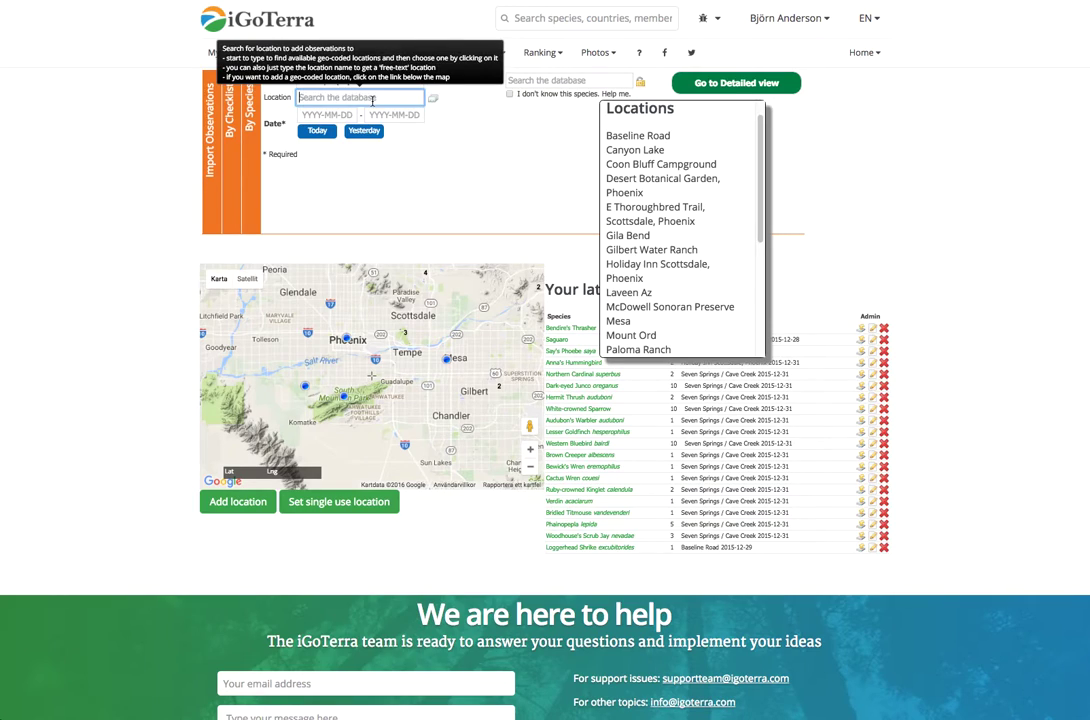
{"action": "type", "text": "desert"}
{"action": "key", "text": "Down"}
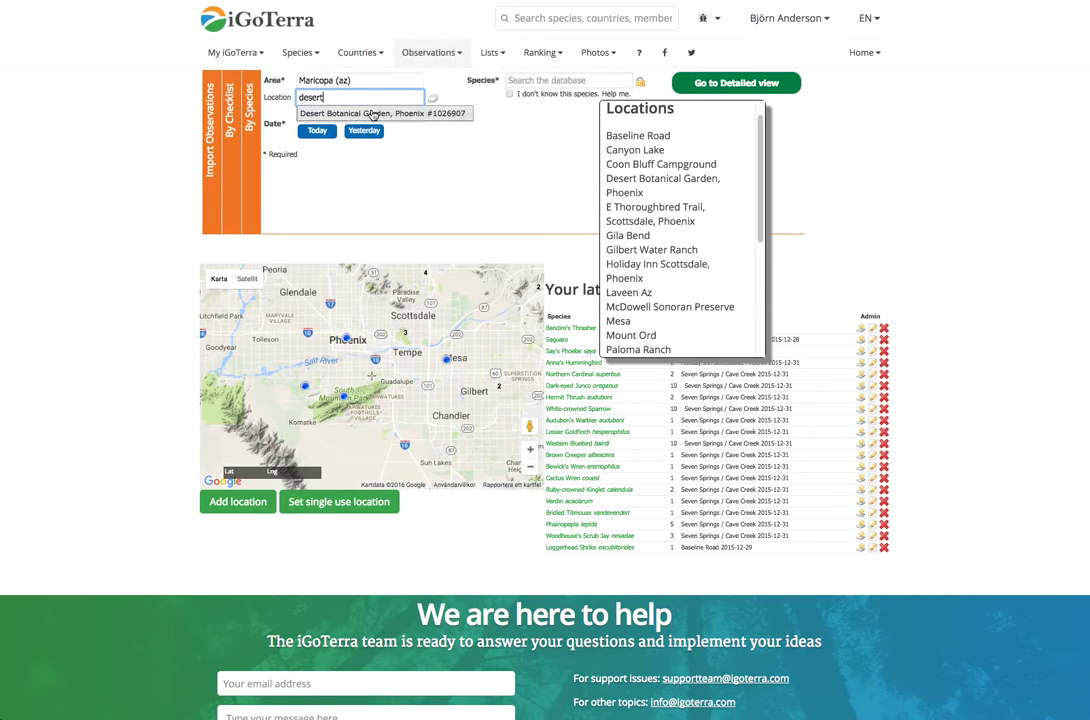
{"action": "key", "text": "Return"}
Step: Pin the garden on the map and set the date to today, 2016-09-07
{"action": "left_click", "coordinate": [738, 112]}
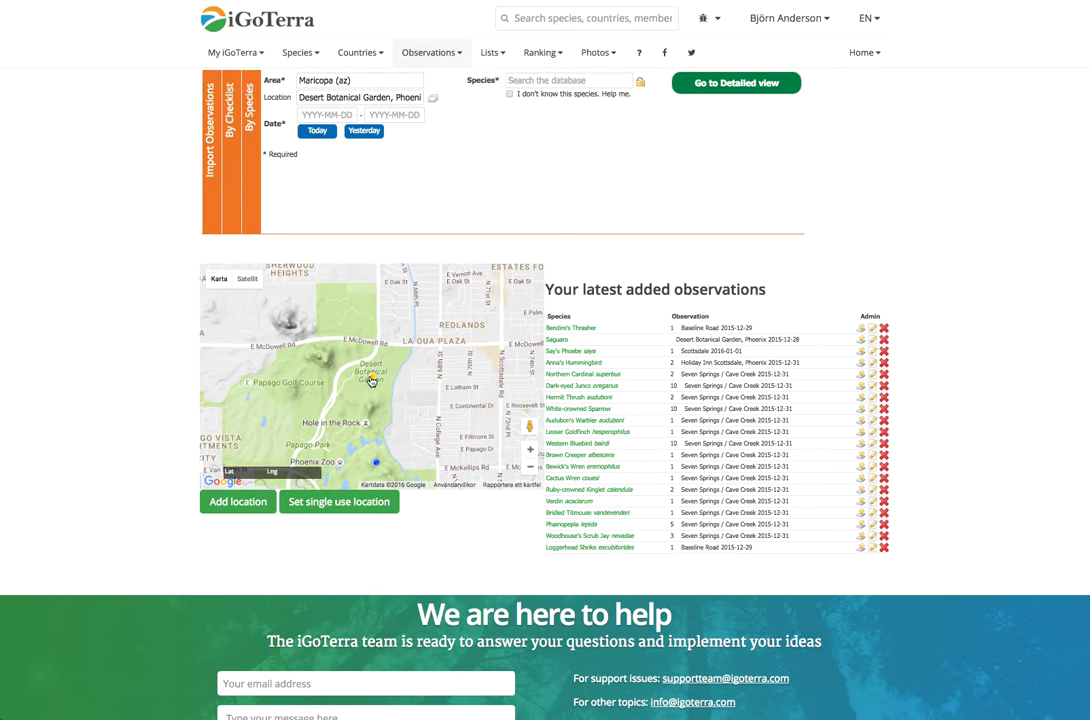
{"action": "left_click_drag", "start_coordinate": [343, 386], "coordinate": [340, 398]}
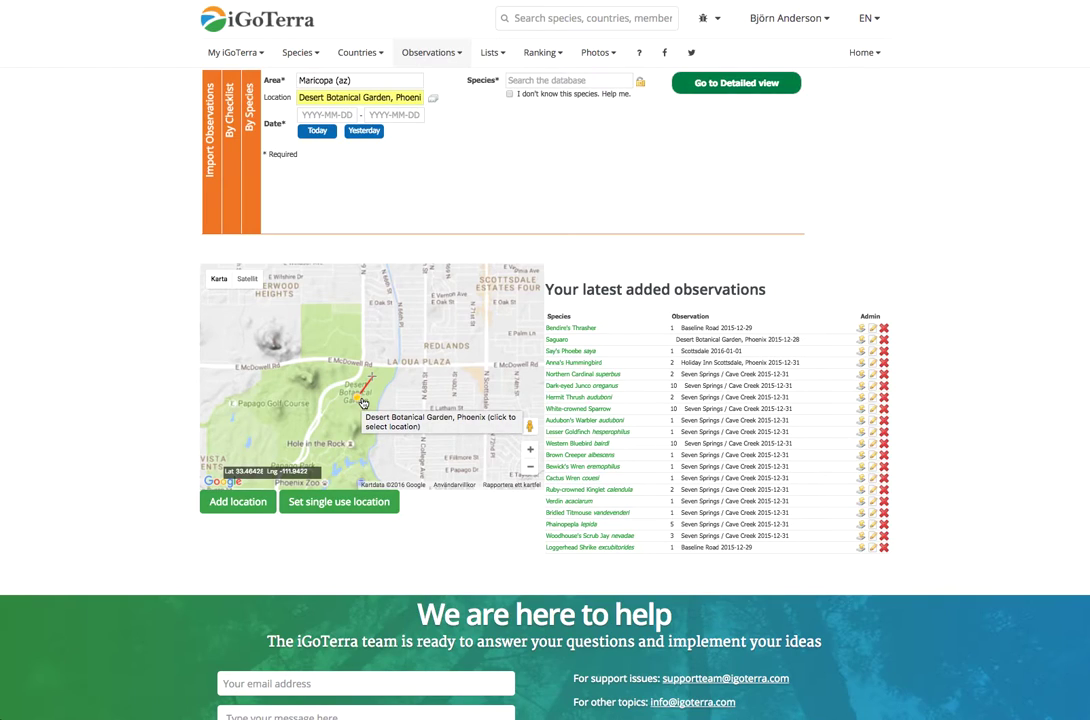
{"action": "left_click", "coordinate": [317, 131]}
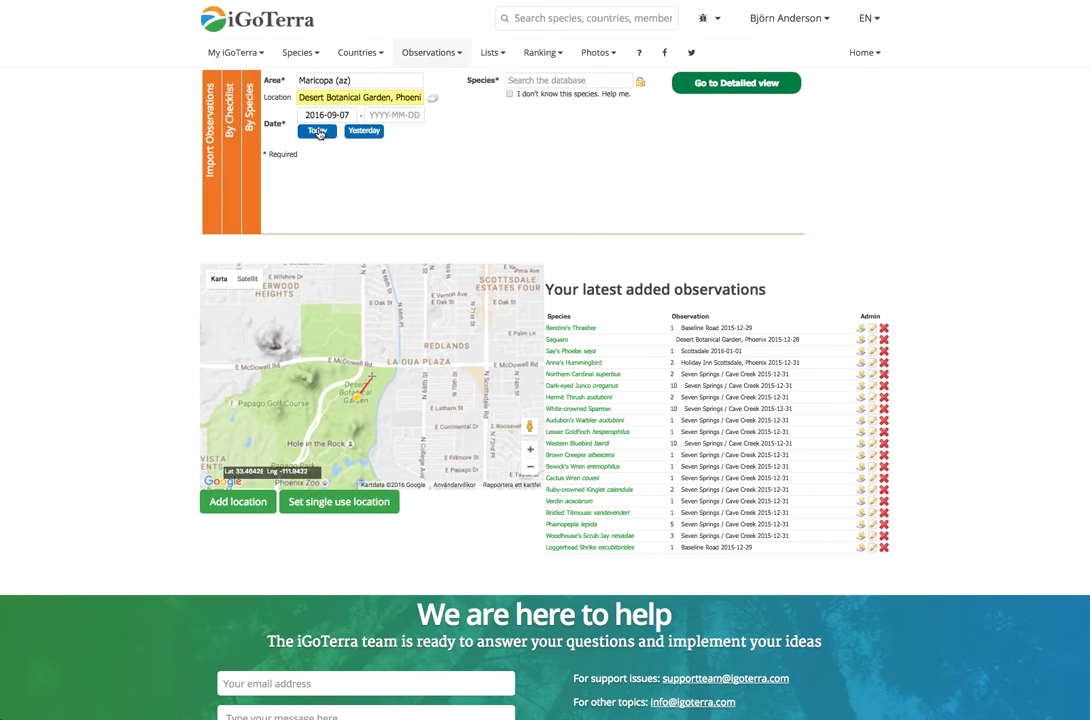
Step: Choose Cactus Wren couesi as the species and save the observation
{"action": "left_click", "coordinate": [527, 79]}
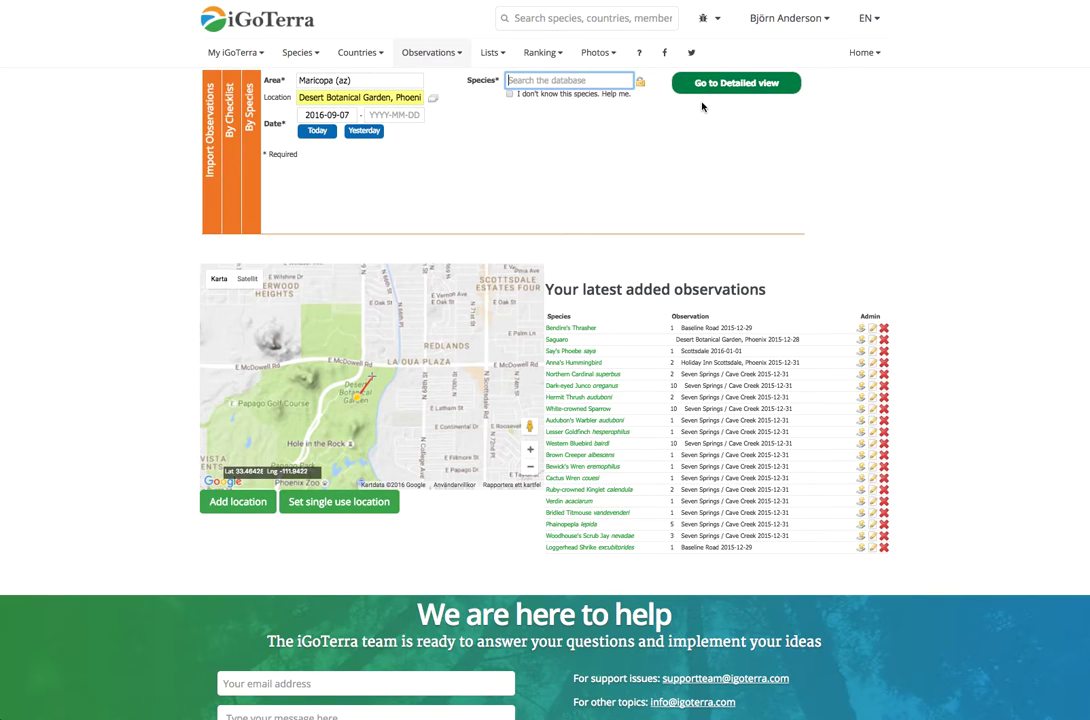
{"action": "type", "text": "cactus wren"}
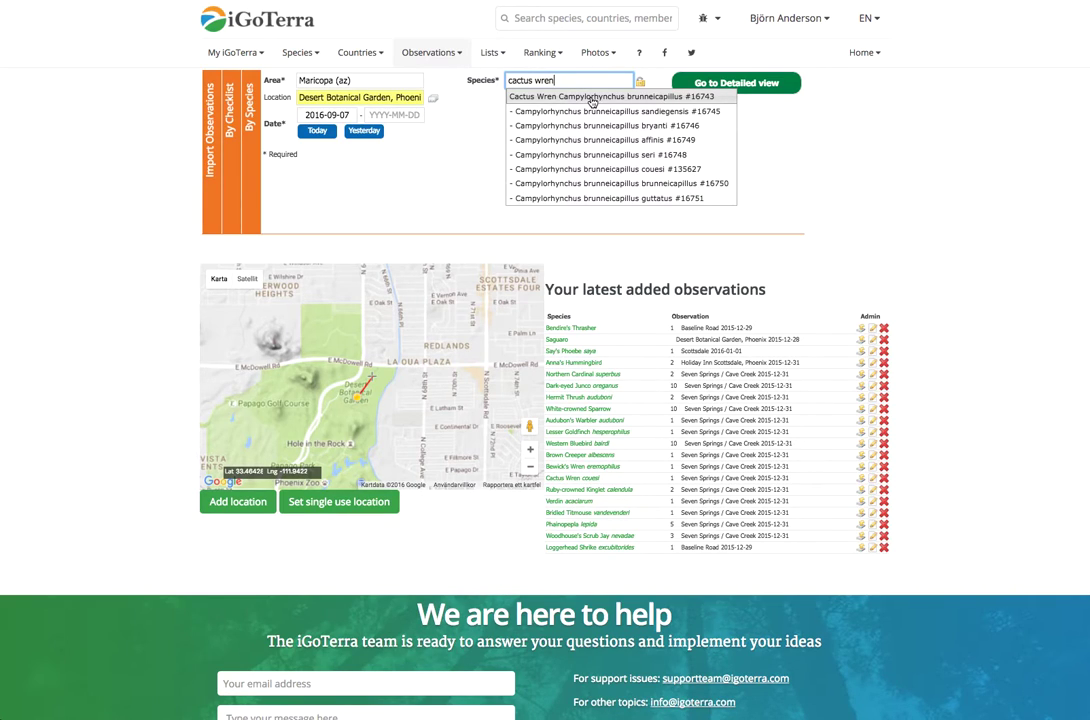
{"action": "left_click", "coordinate": [593, 169]}
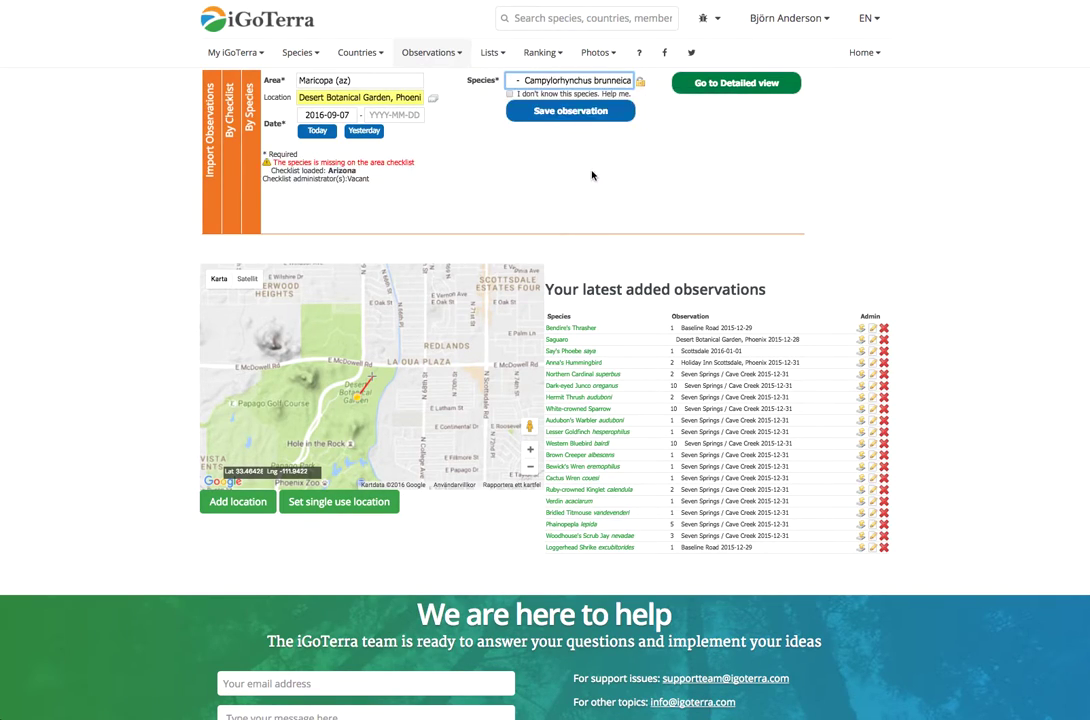
{"action": "left_click", "coordinate": [576, 117]}
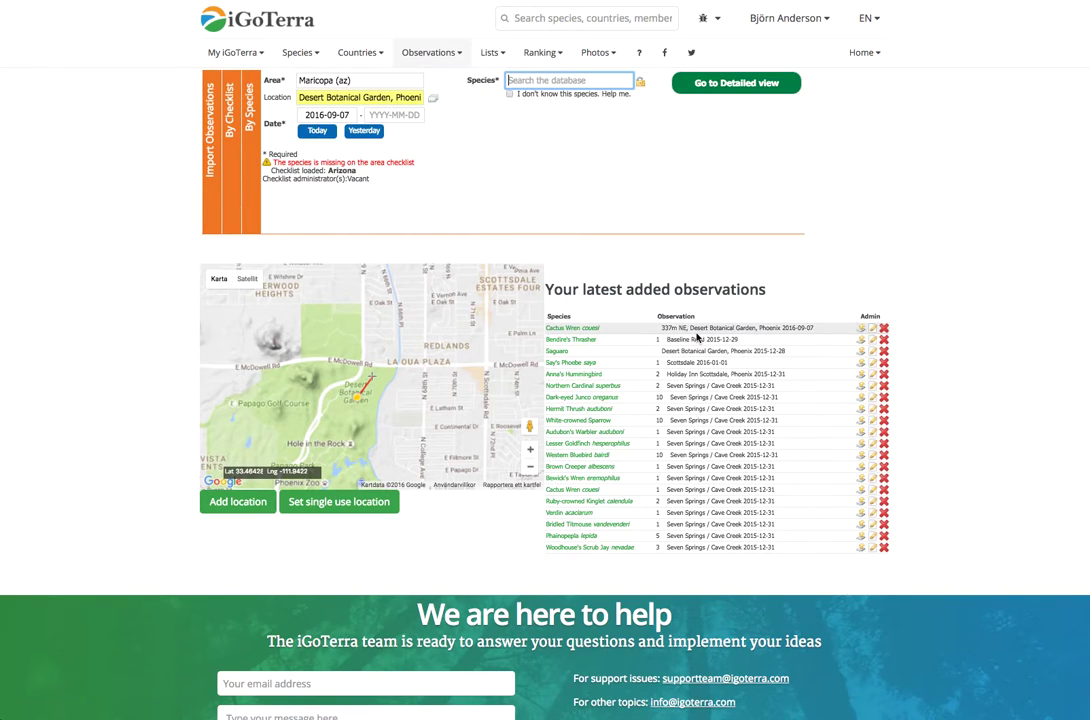
Step: Upload Cactus Wren.jpg from the Desktop to the observation and close the upload dialog
{"action": "left_click", "coordinate": [861, 331]}
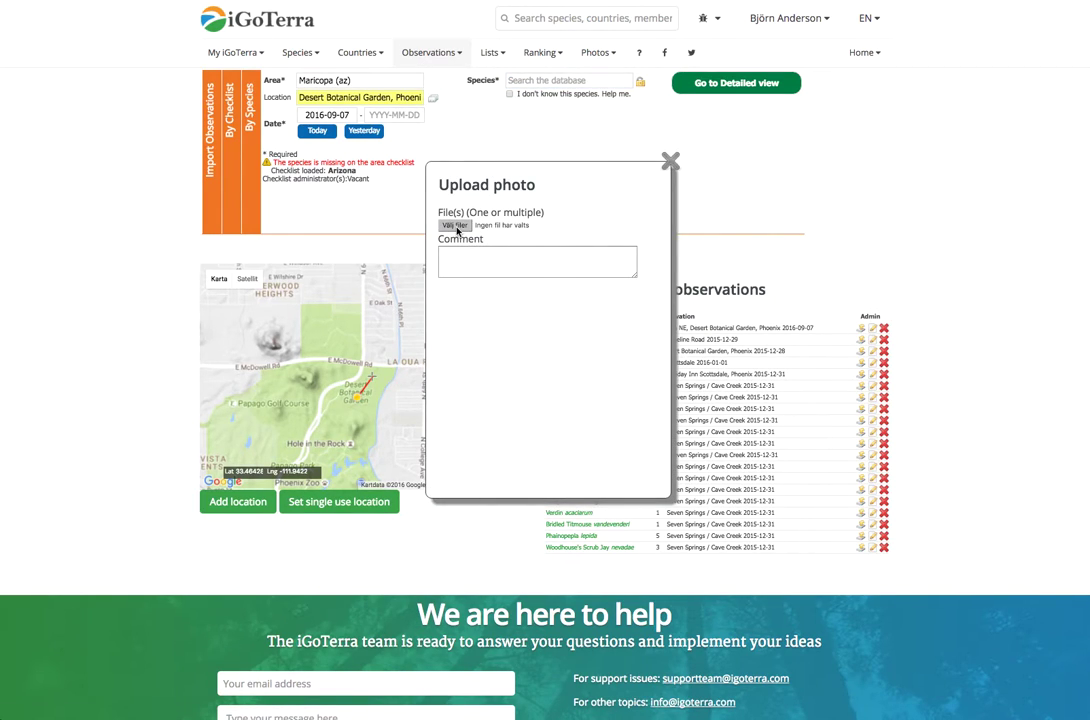
{"action": "left_click", "coordinate": [455, 226]}
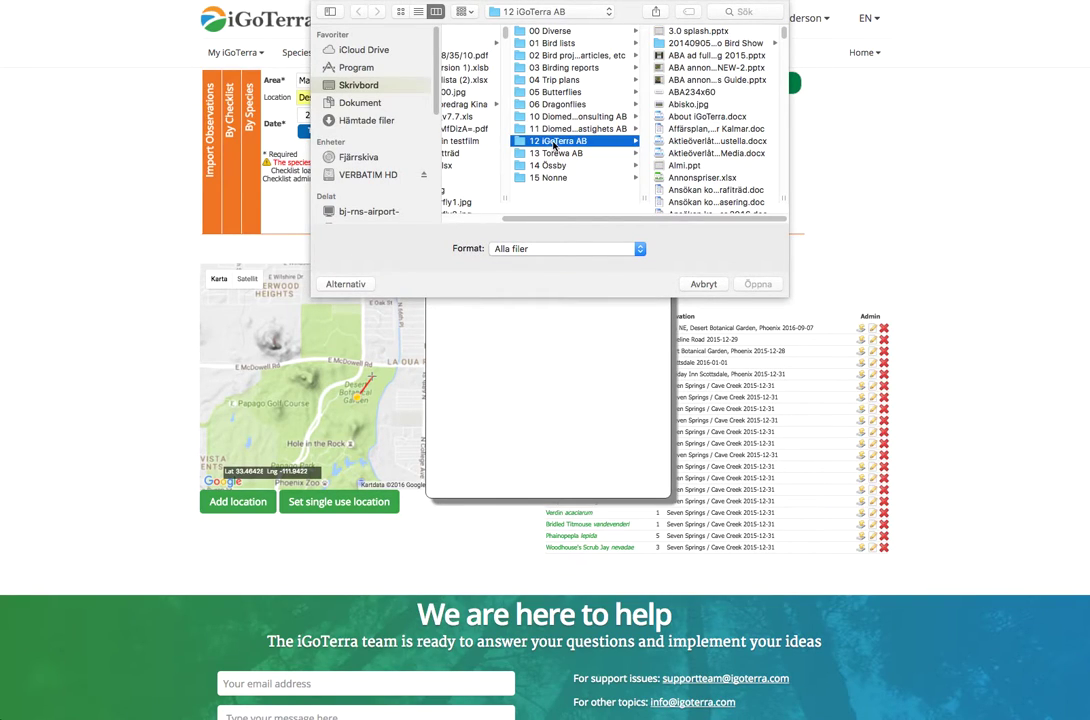
{"action": "left_click", "coordinate": [356, 85]}
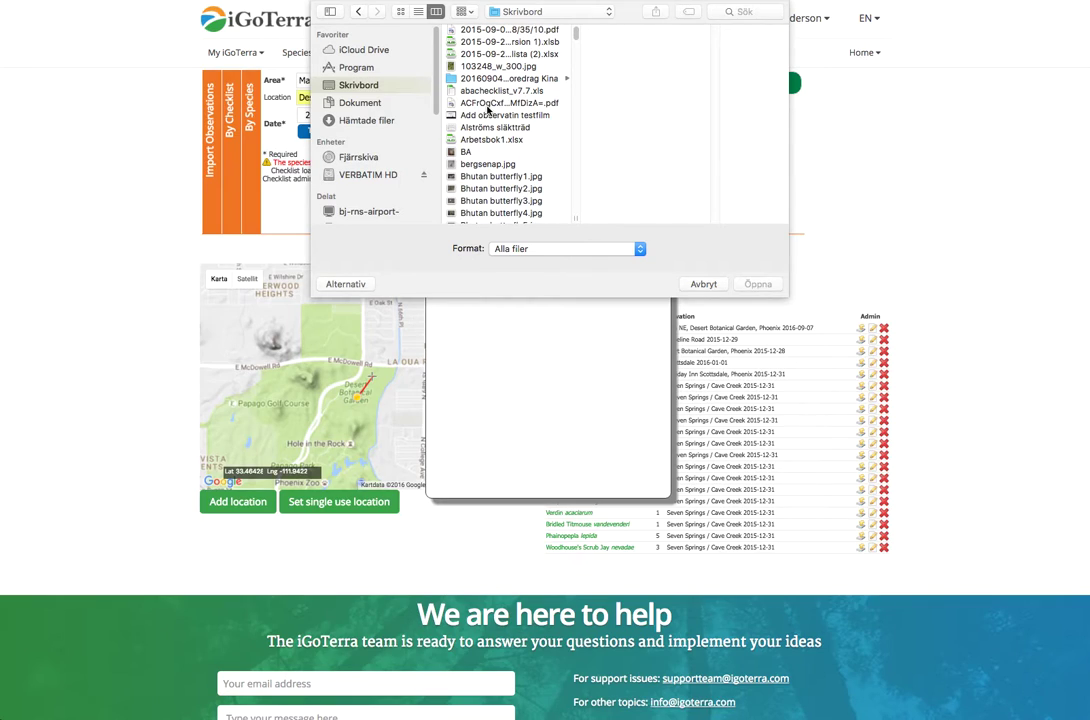
{"action": "scroll", "coordinate": [490, 150], "scroll_direction": "down", "scroll_amount": 10}
{"action": "left_click", "coordinate": [493, 217]}
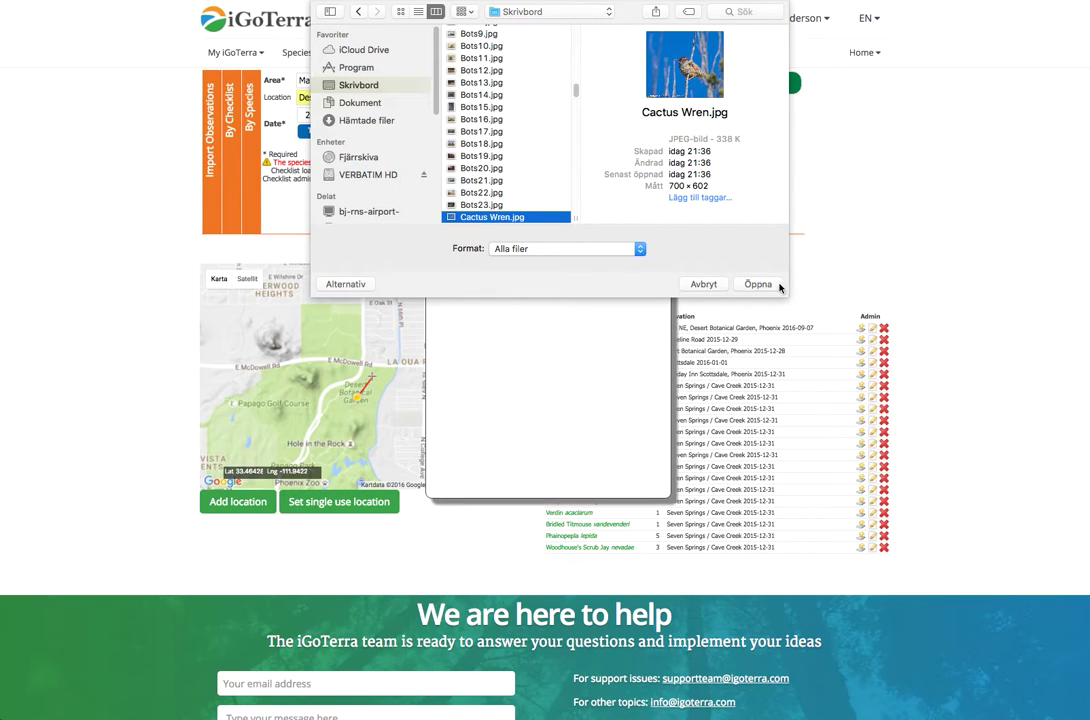
{"action": "key", "text": "Return"}
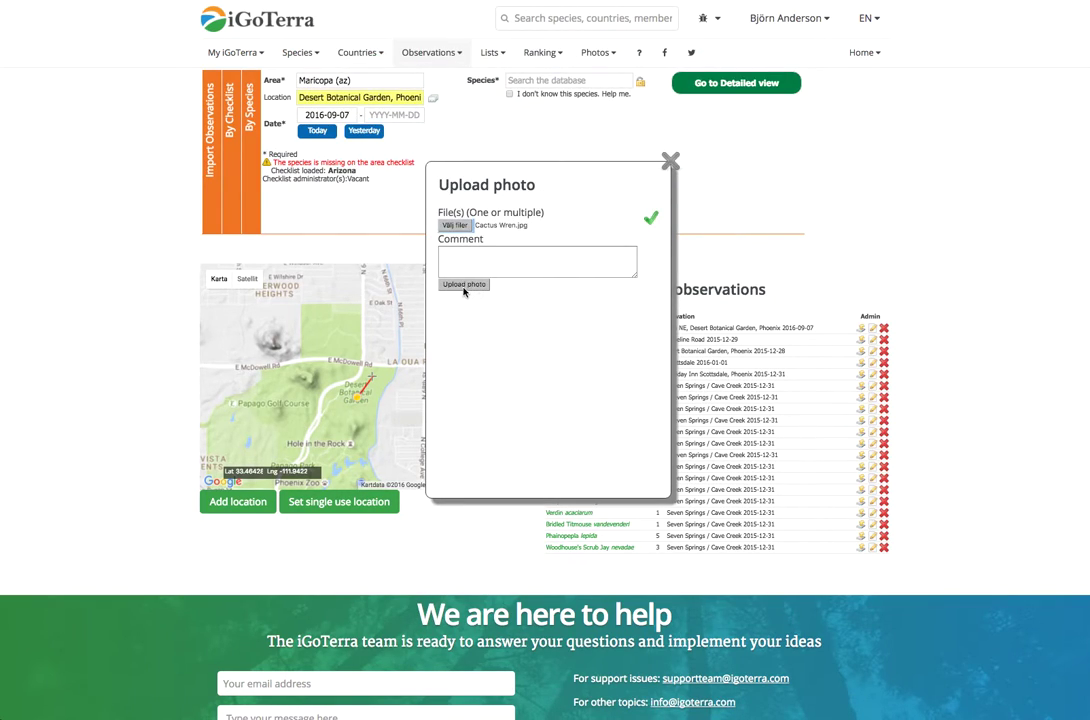
{"action": "left_click", "coordinate": [463, 288]}
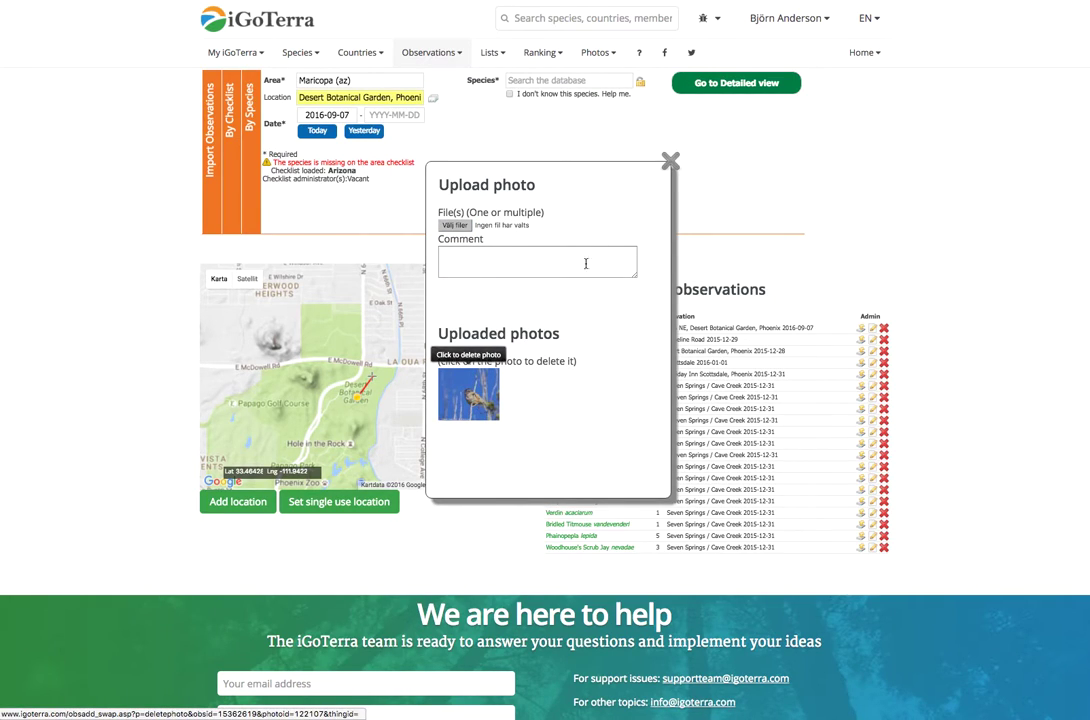
{"action": "left_click", "coordinate": [670, 163]}
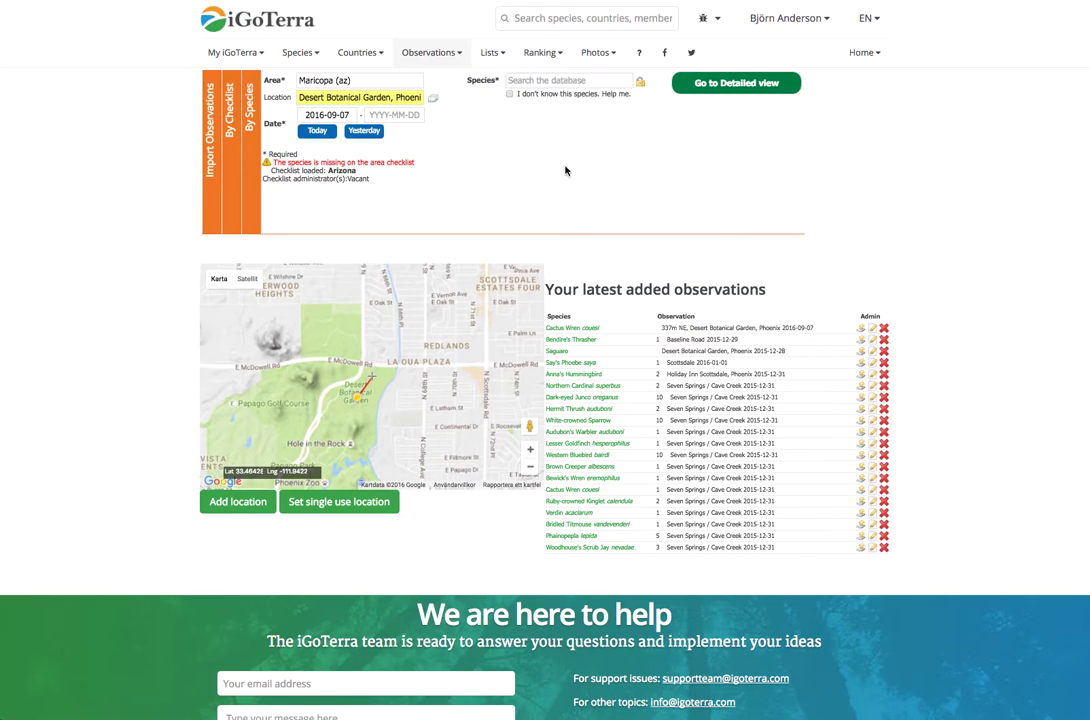
Step: Switch the form to detailed view and inspect the Gender and Appearance code lists
{"action": "left_click", "coordinate": [727, 84]}
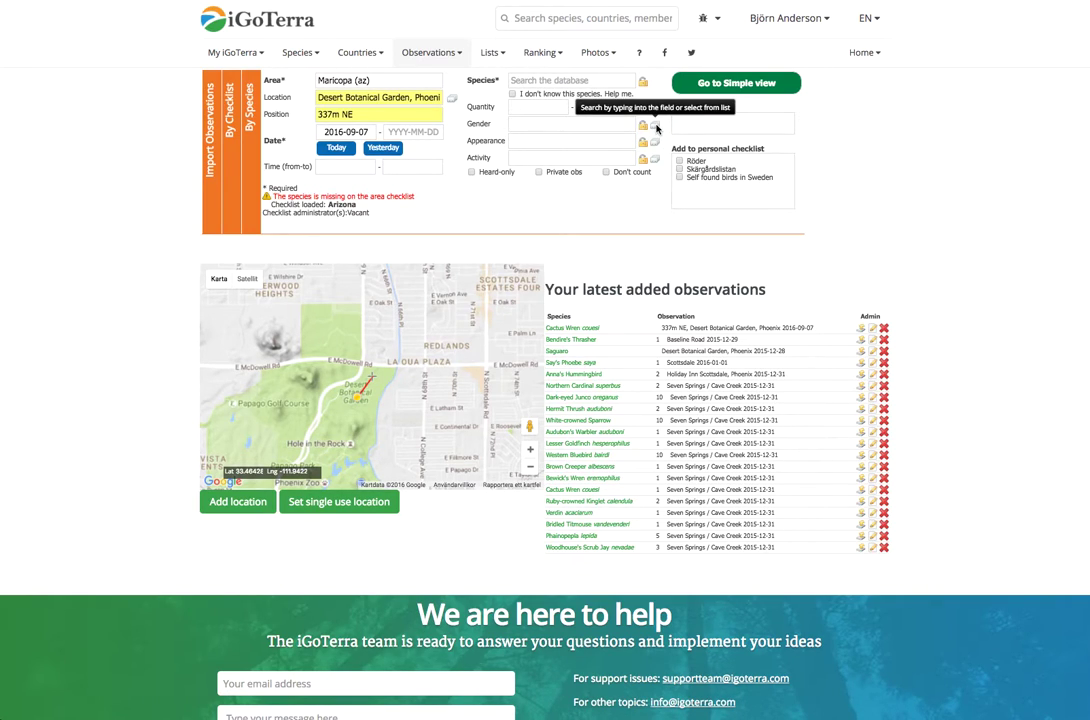
{"action": "left_click", "coordinate": [656, 127]}
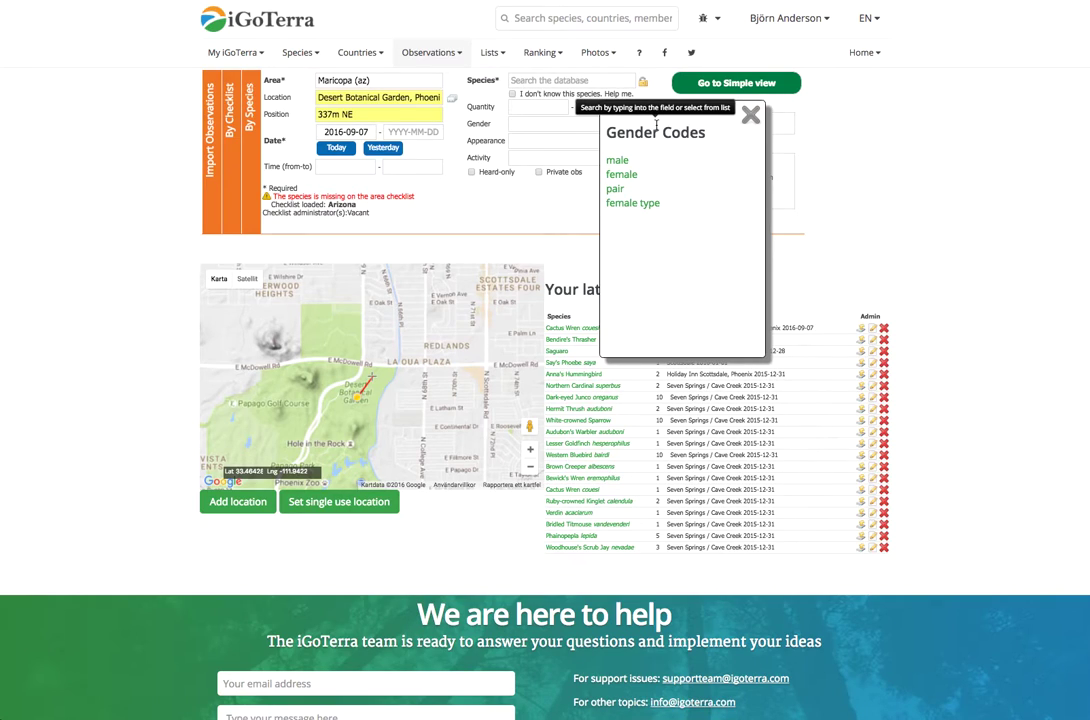
{"action": "left_click", "coordinate": [639, 98]}
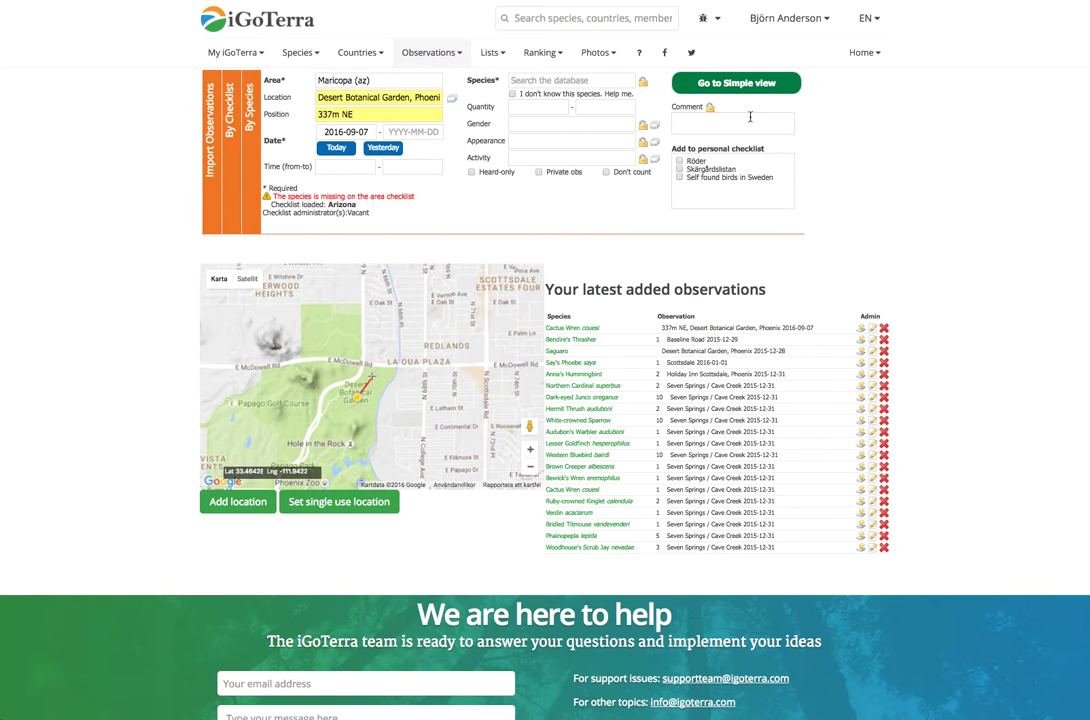
{"action": "left_click", "coordinate": [655, 141]}
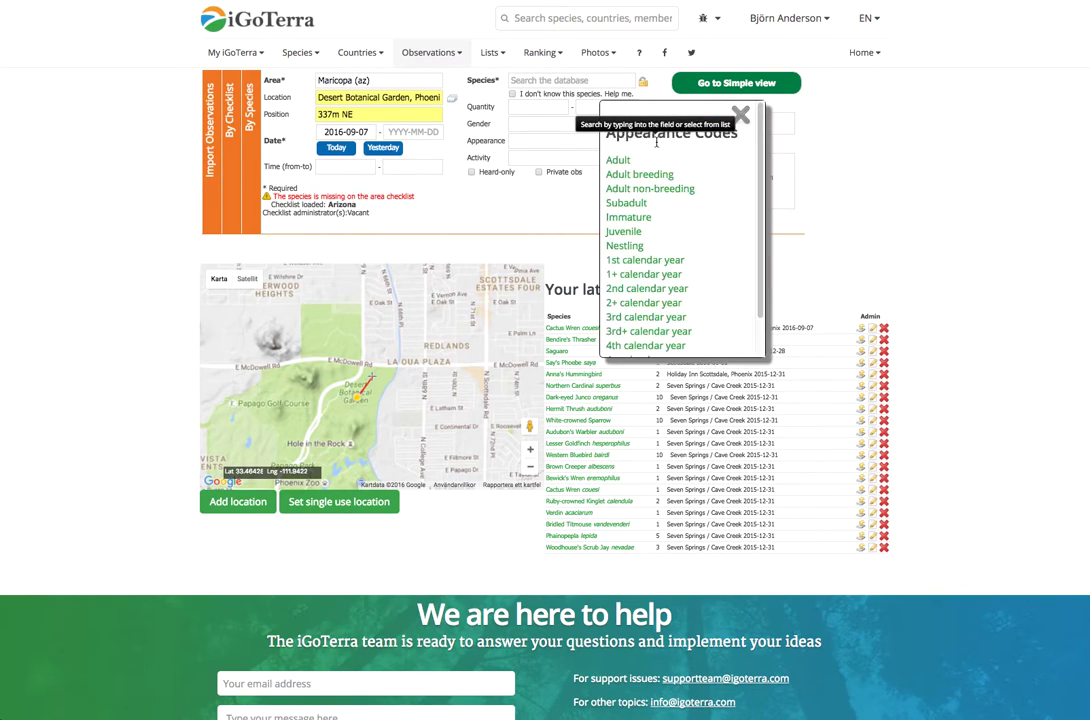
{"action": "left_click", "coordinate": [740, 116]}
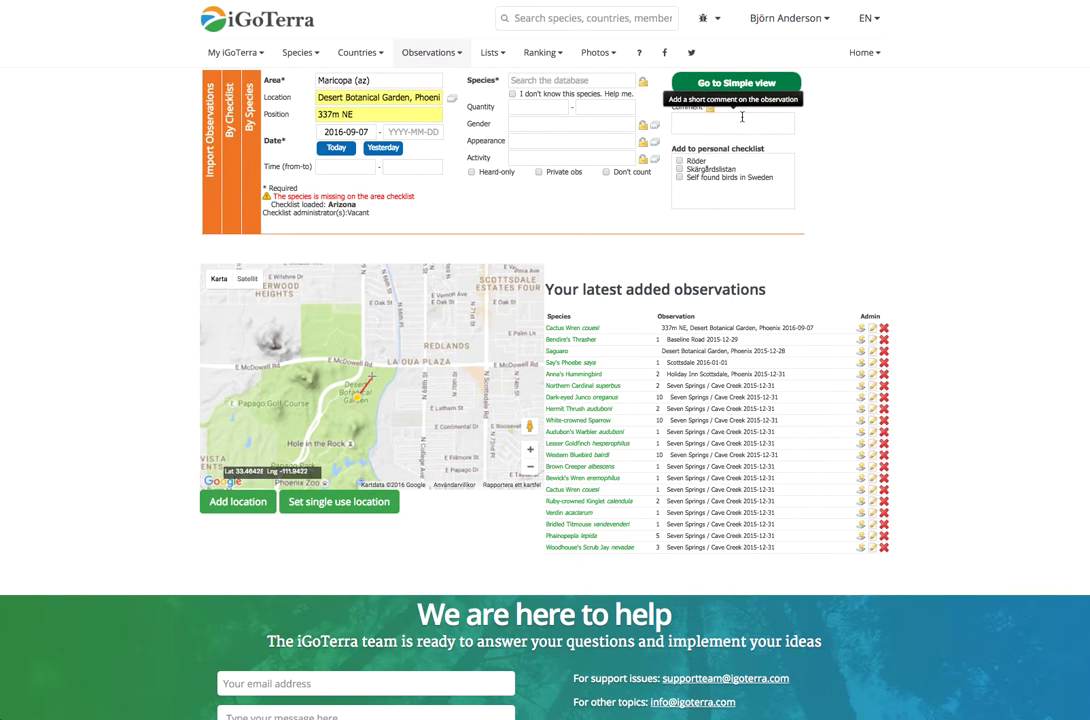
Step: Toggle Heard-only, Private obs and Don't count on and back off, leaving all unchecked
{"action": "left_click", "coordinate": [472, 173]}
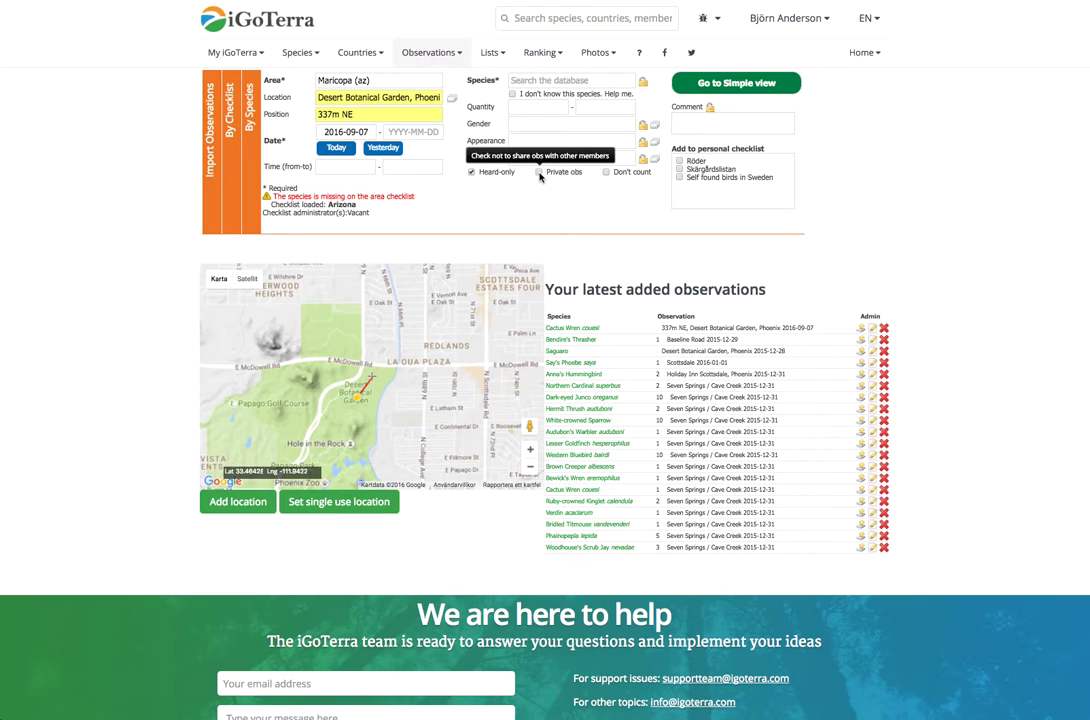
{"action": "left_click", "coordinate": [539, 172]}
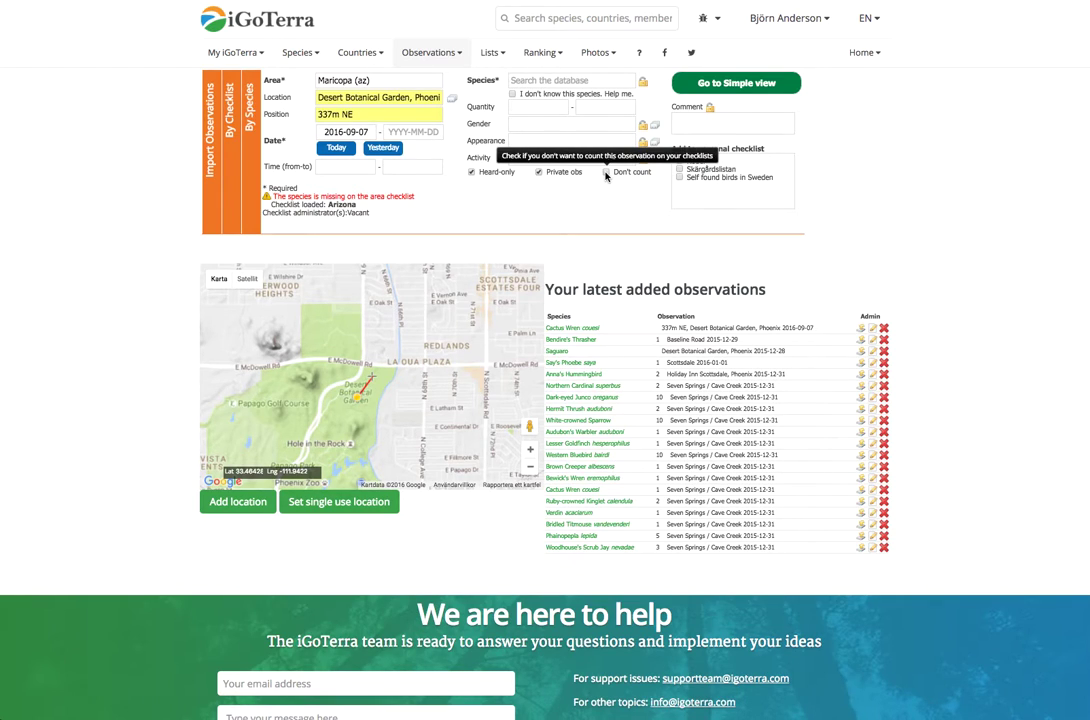
{"action": "left_click", "coordinate": [605, 173]}
{"action": "left_click", "coordinate": [605, 173]}
{"action": "left_click", "coordinate": [539, 173]}
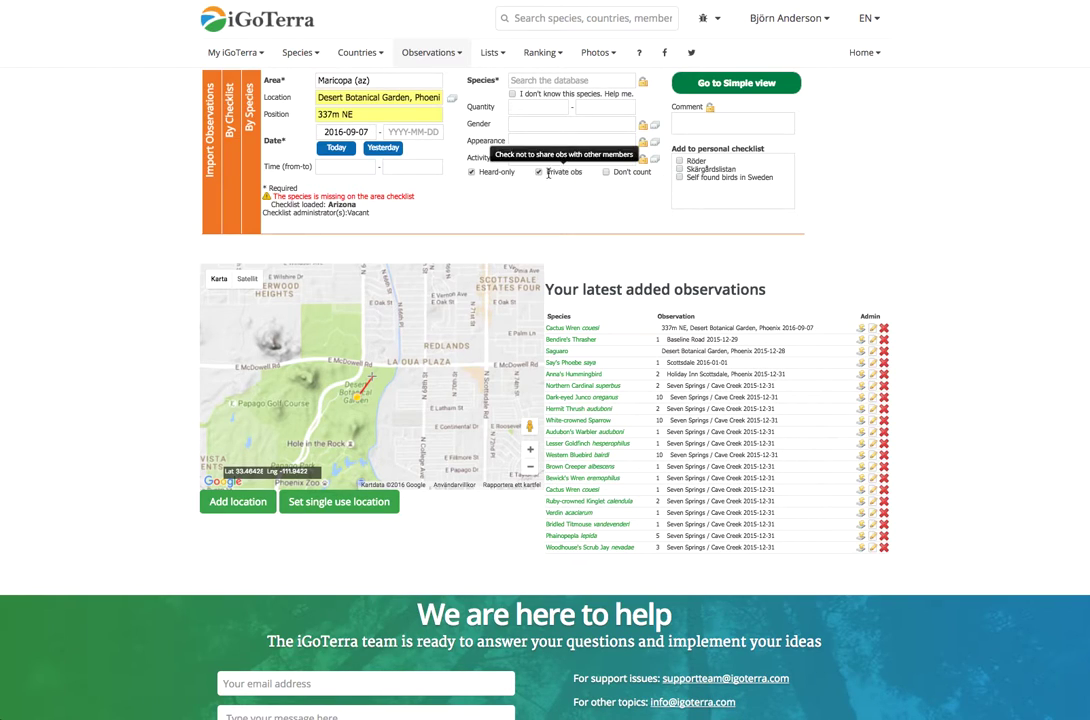
{"action": "left_click", "coordinate": [471, 172]}
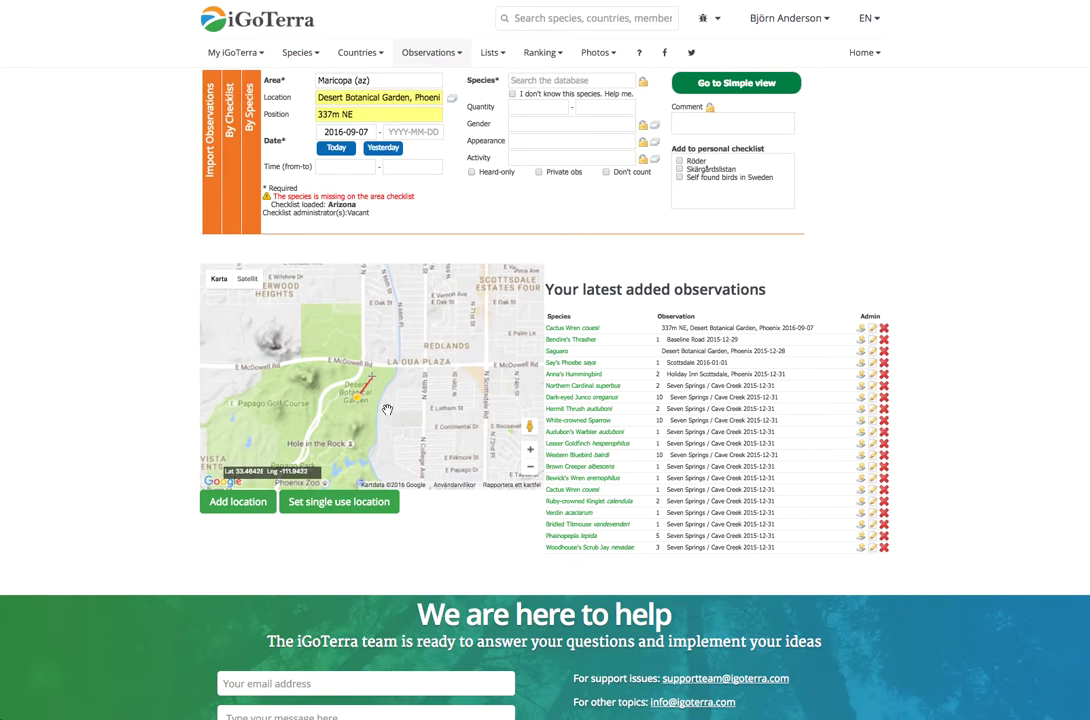
Step: Start a new location and place its map pin near Scottsdale
{"action": "scroll", "coordinate": [387, 410], "scroll_direction": "down", "scroll_amount": 2}
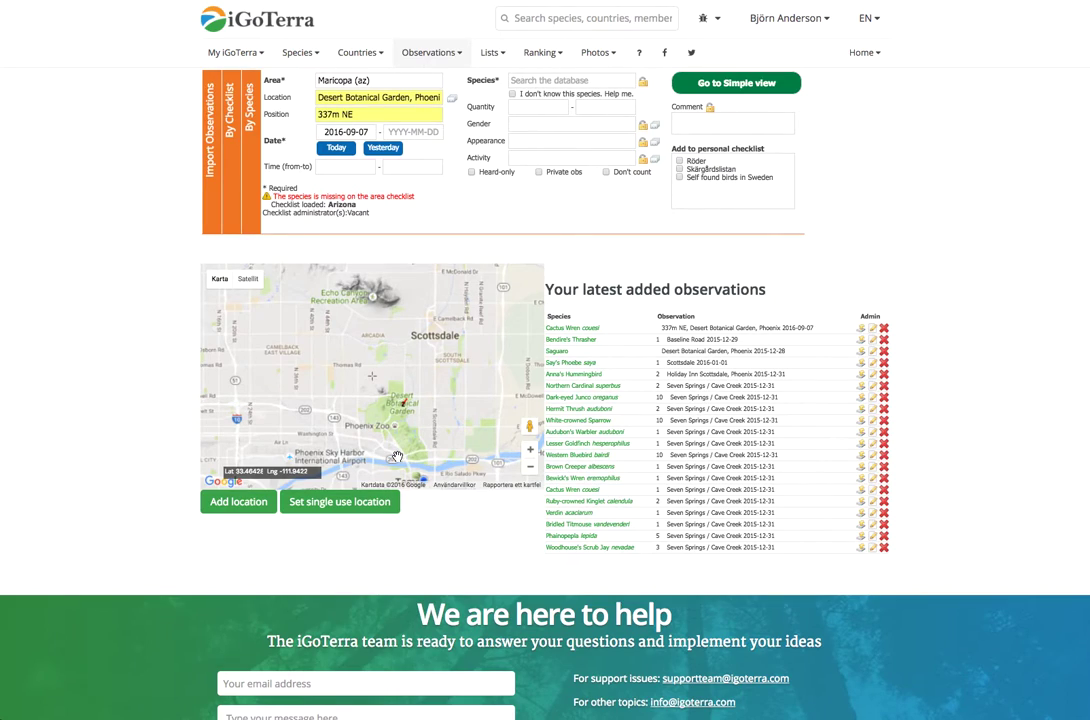
{"action": "left_click", "coordinate": [236, 504]}
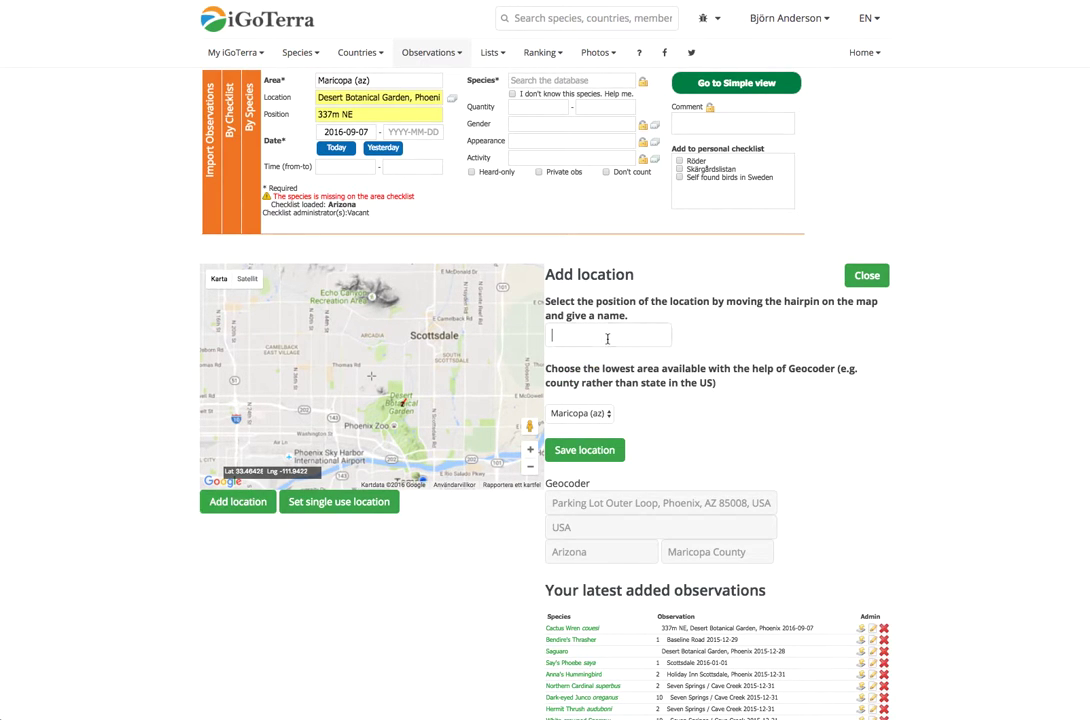
{"action": "scroll", "coordinate": [396, 343], "scroll_direction": "down", "scroll_amount": 2}
{"action": "mouse_move", "coordinate": [430, 410]}
{"action": "left_mouse_down"}
{"action": "mouse_move", "coordinate": [443, 440]}
{"action": "mouse_move", "coordinate": [427, 451]}
{"action": "mouse_move", "coordinate": [343, 440]}
{"action": "left_mouse_up"}
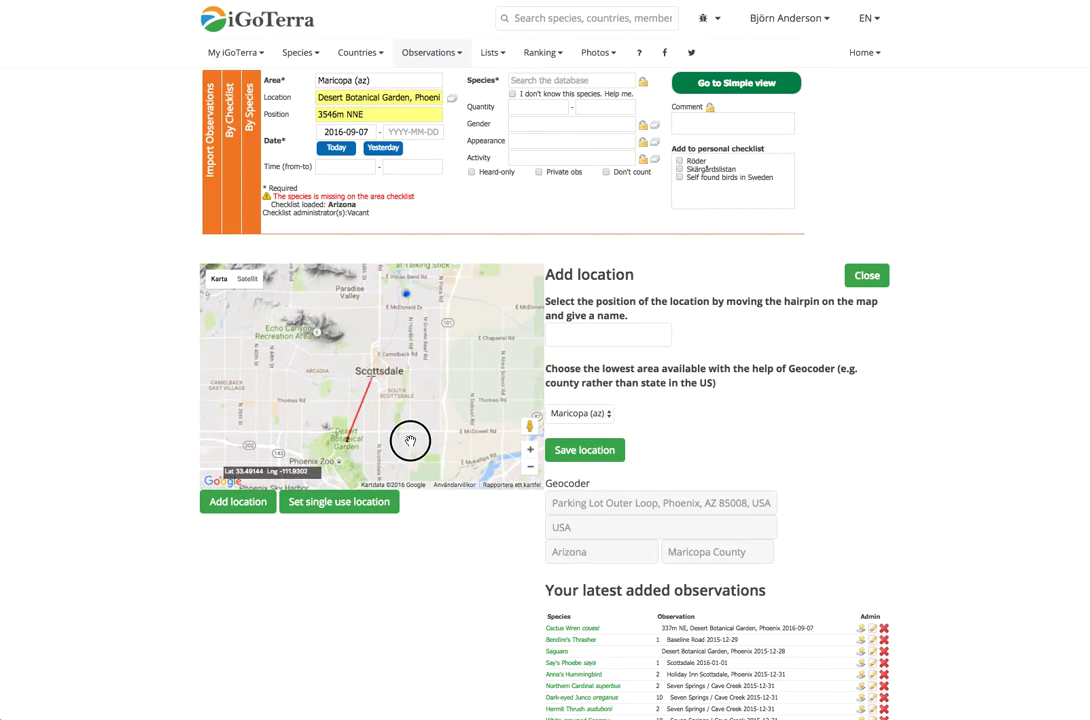
Step: Name the new location 'Scottsdale' and save it
{"action": "left_click", "coordinate": [571, 339]}
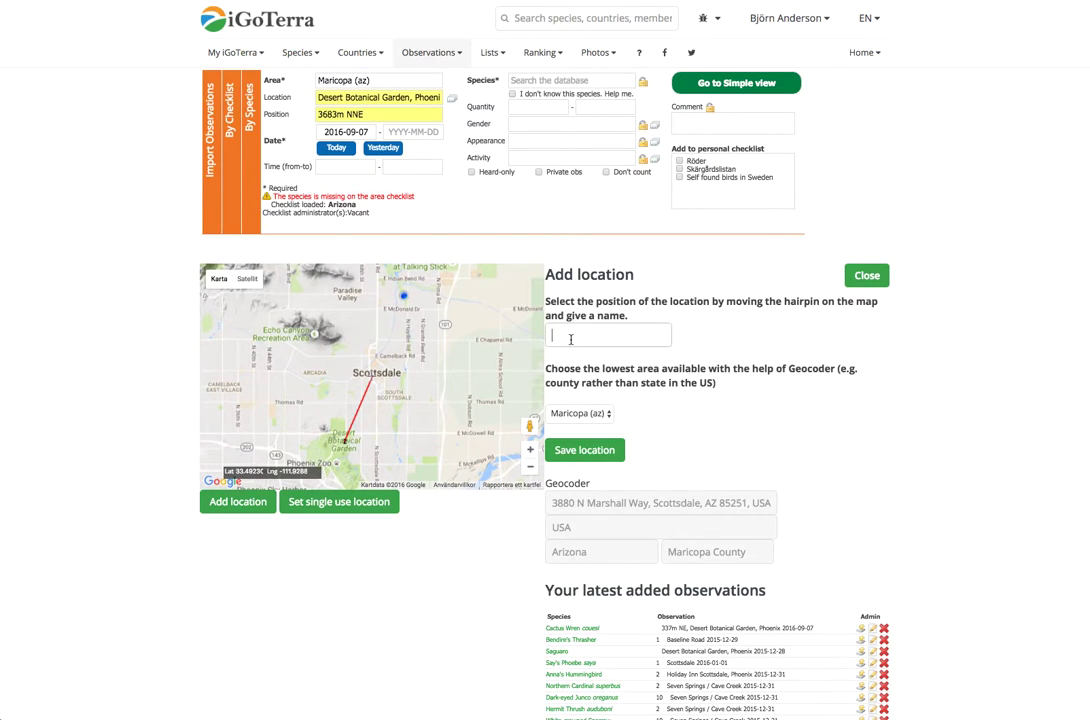
{"action": "type", "text": "Scat"}
{"action": "key", "text": "BackSpace"}
{"action": "type", "text": "ott"}
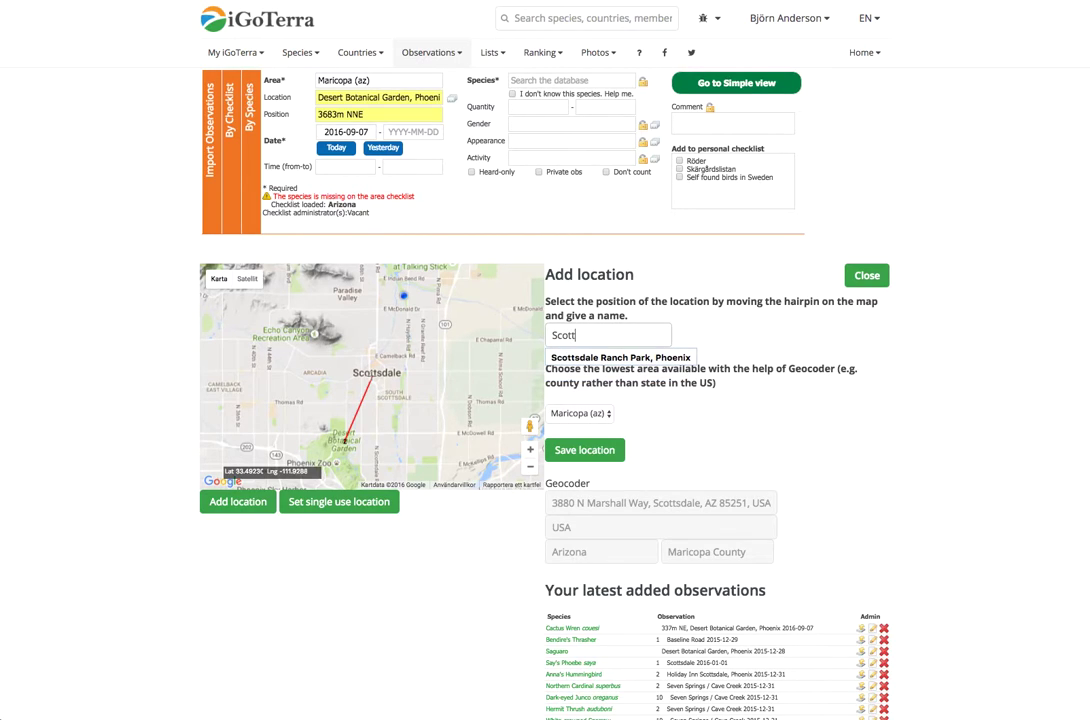
{"action": "type", "text": "sdale"}
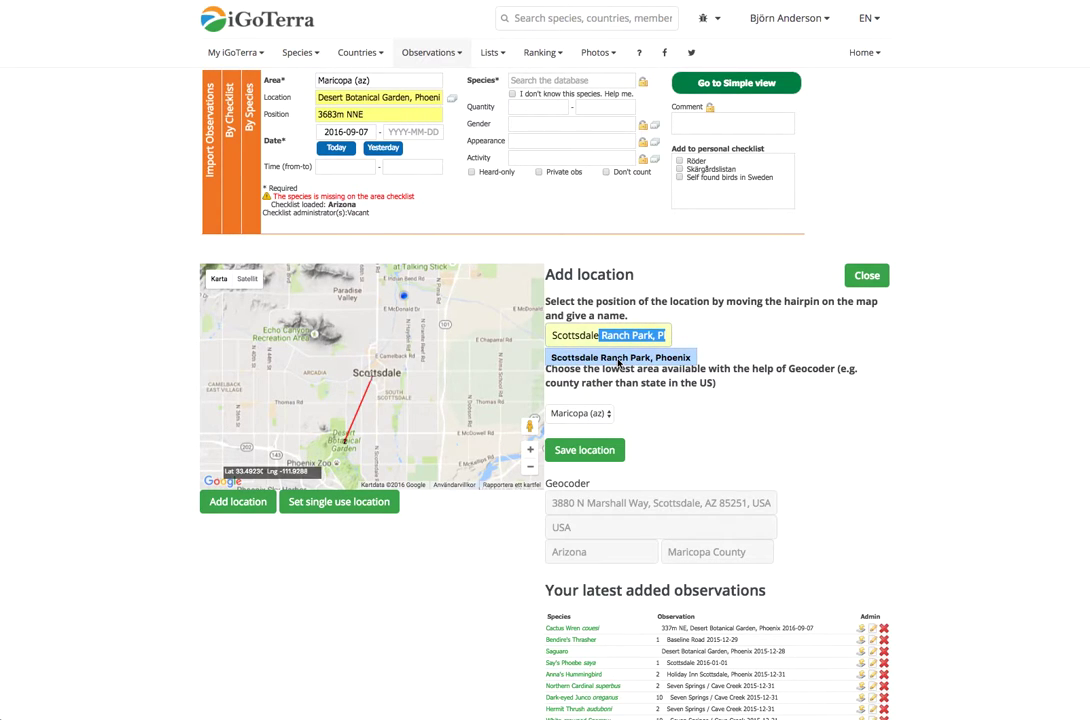
{"action": "left_click", "coordinate": [706, 328]}
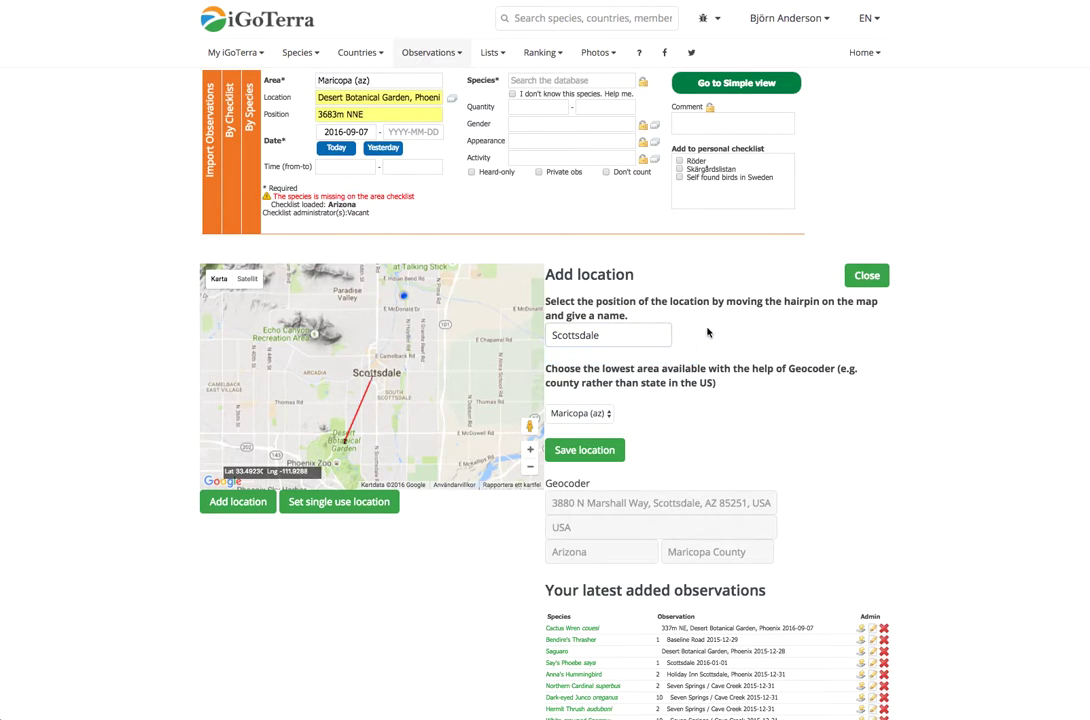
{"action": "left_click", "coordinate": [583, 451]}
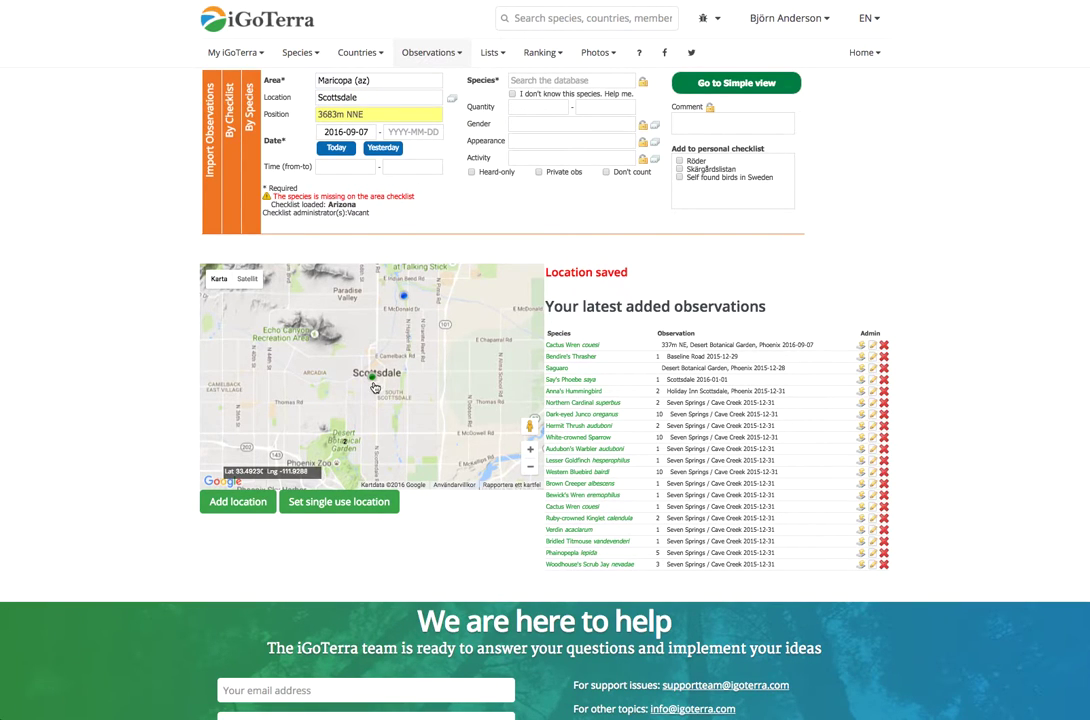
{"action": "left_click", "coordinate": [362, 112]}
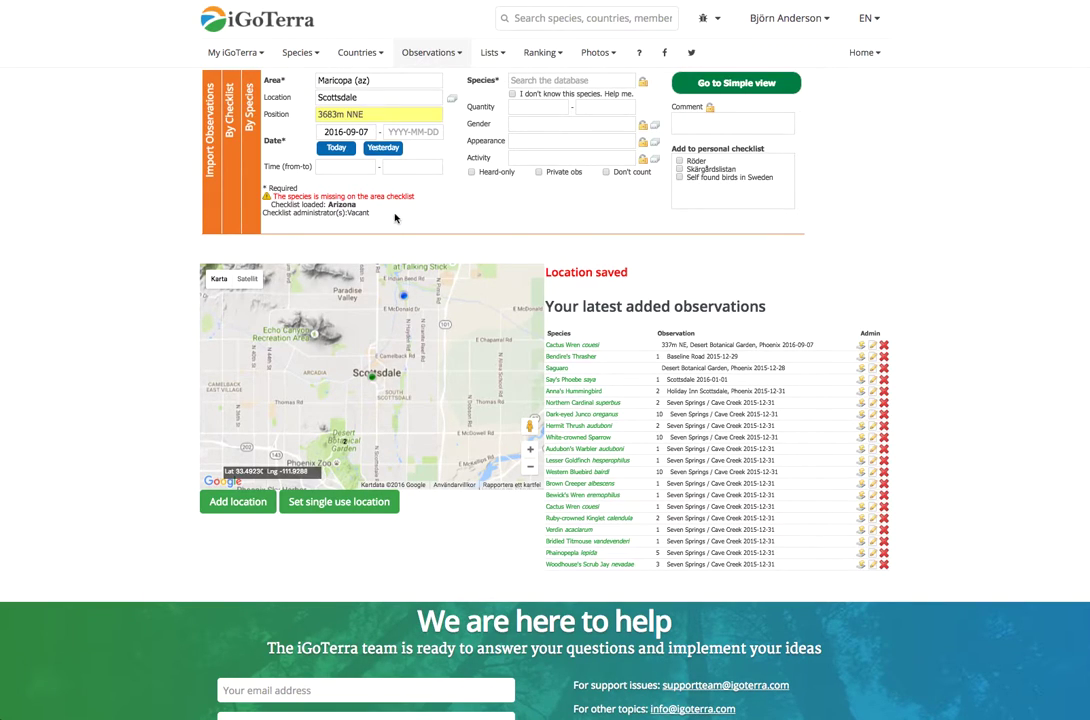